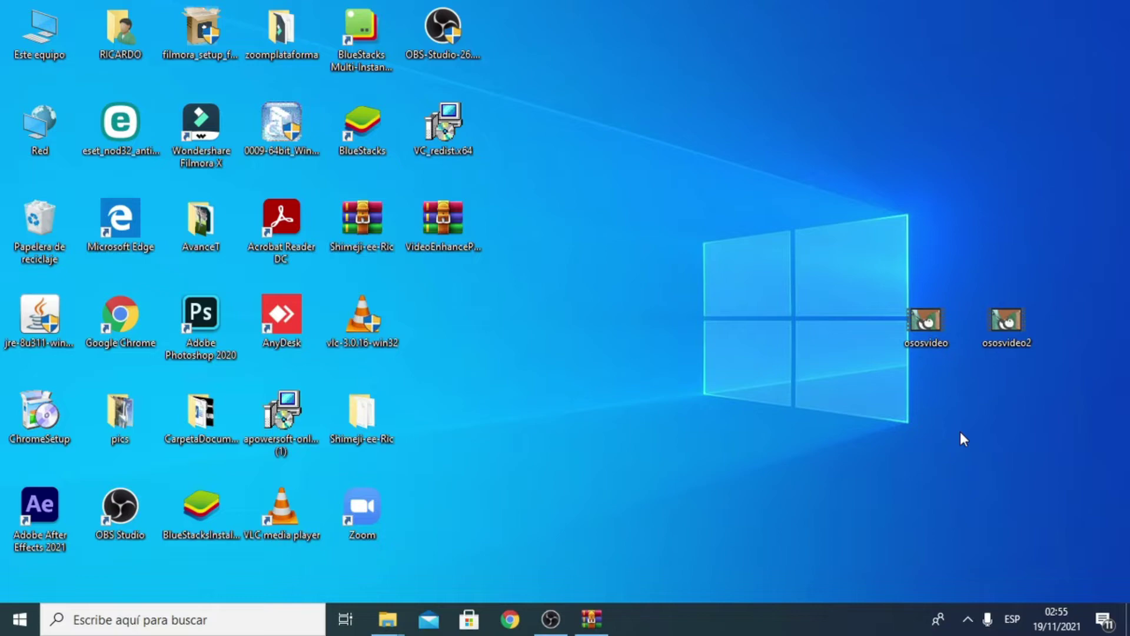
# Step: Preview the ososvideo and ososvideo2 cartoon clips, then close the video player
pyautogui.doubleClick(924, 335)
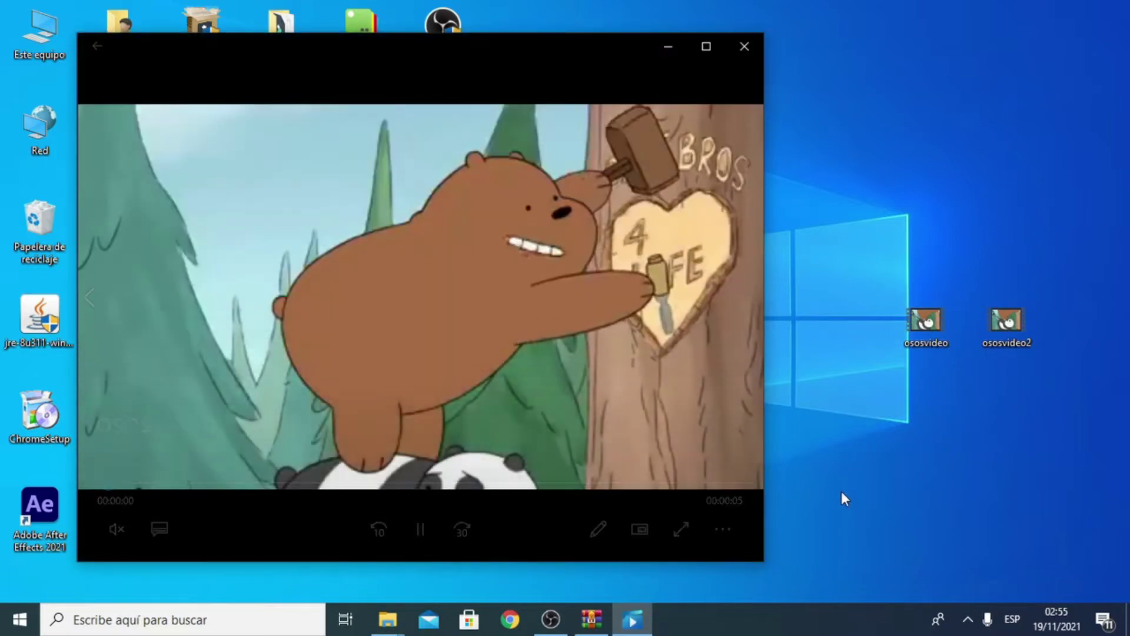
pyautogui.click(419, 529)
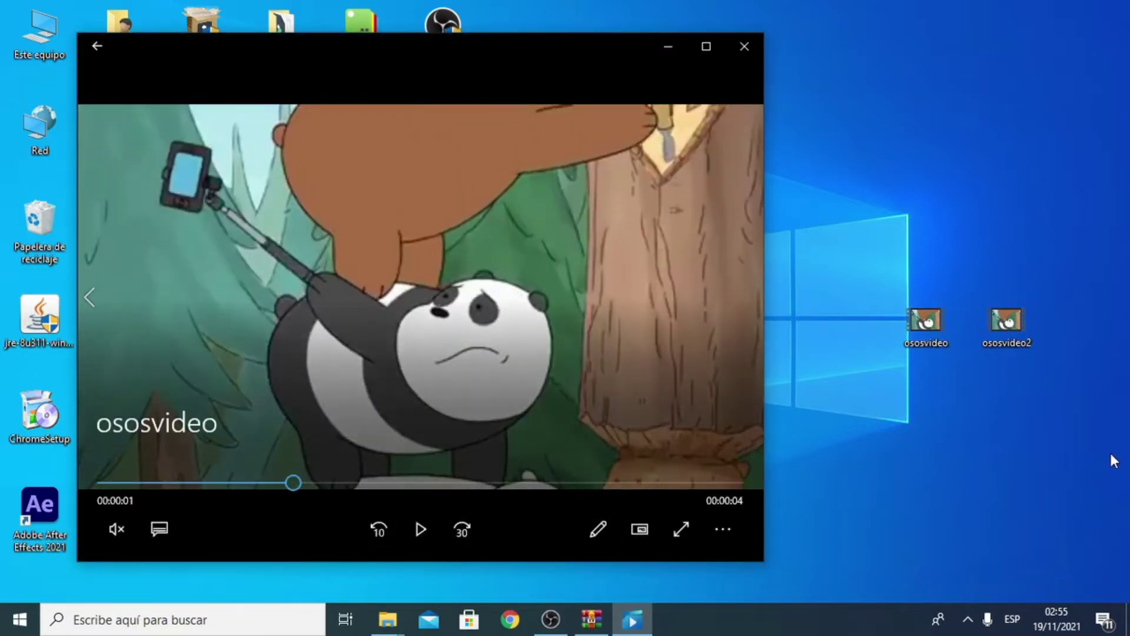
pyautogui.doubleClick(1007, 324)
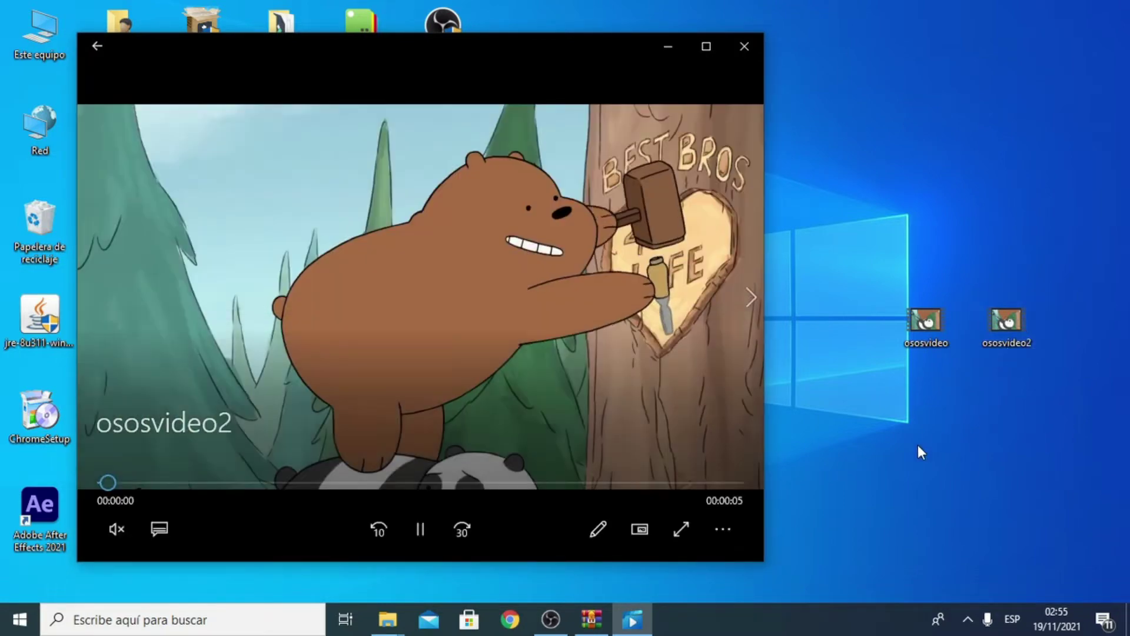
pyautogui.click(422, 528)
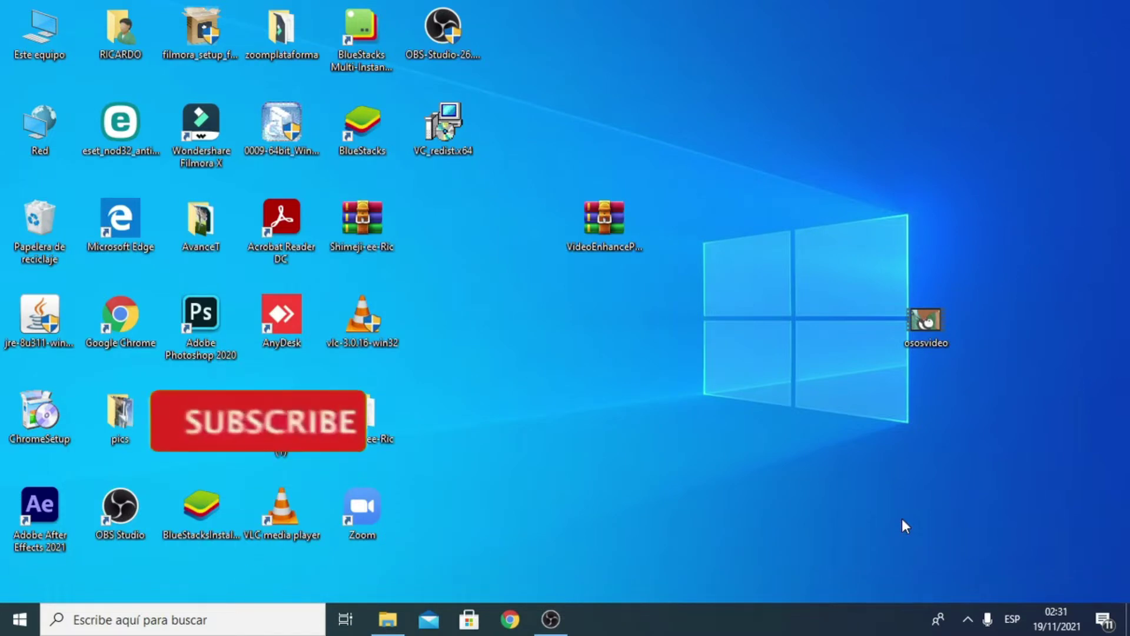
pyautogui.doubleClick(926, 323)
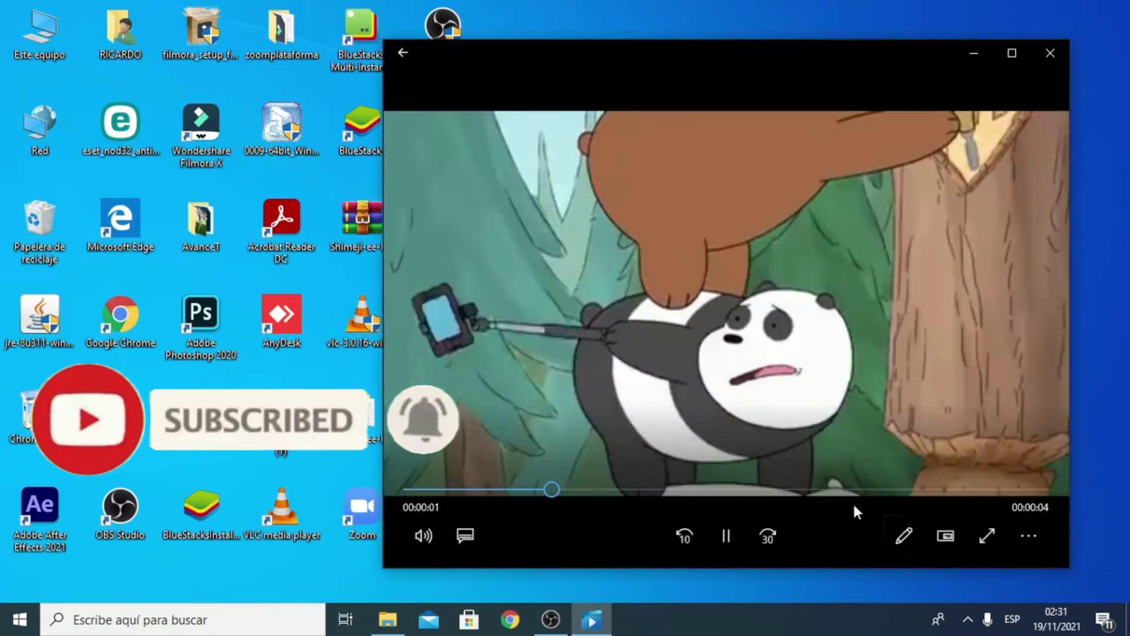
pyautogui.click(728, 531)
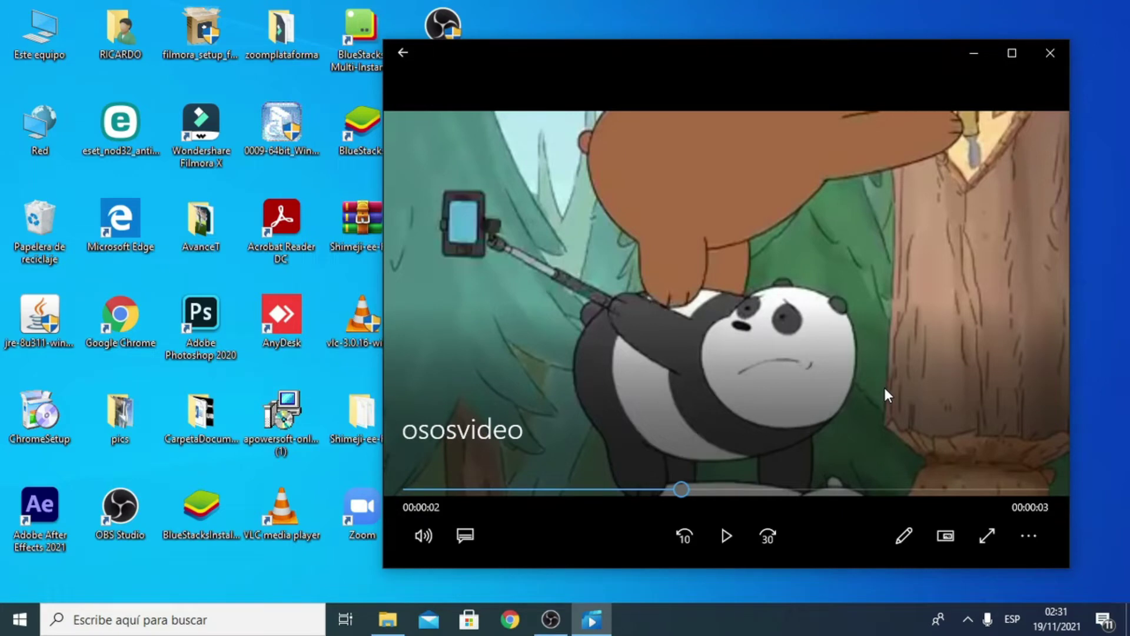
pyautogui.click(1060, 50)
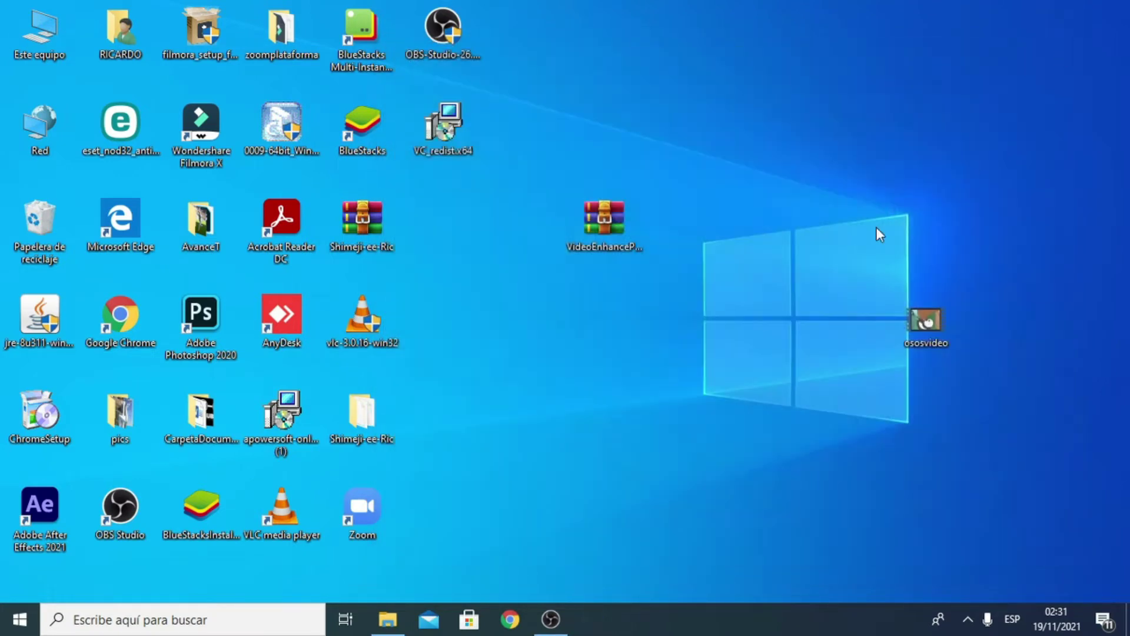
# Step: Open the VideoEnhancePortable archive's folder and run VideoEnhancePortable.exe
pyautogui.moveTo(709, 322); pyautogui.dragTo(683, 271)
pyautogui.doubleClick(620, 245)
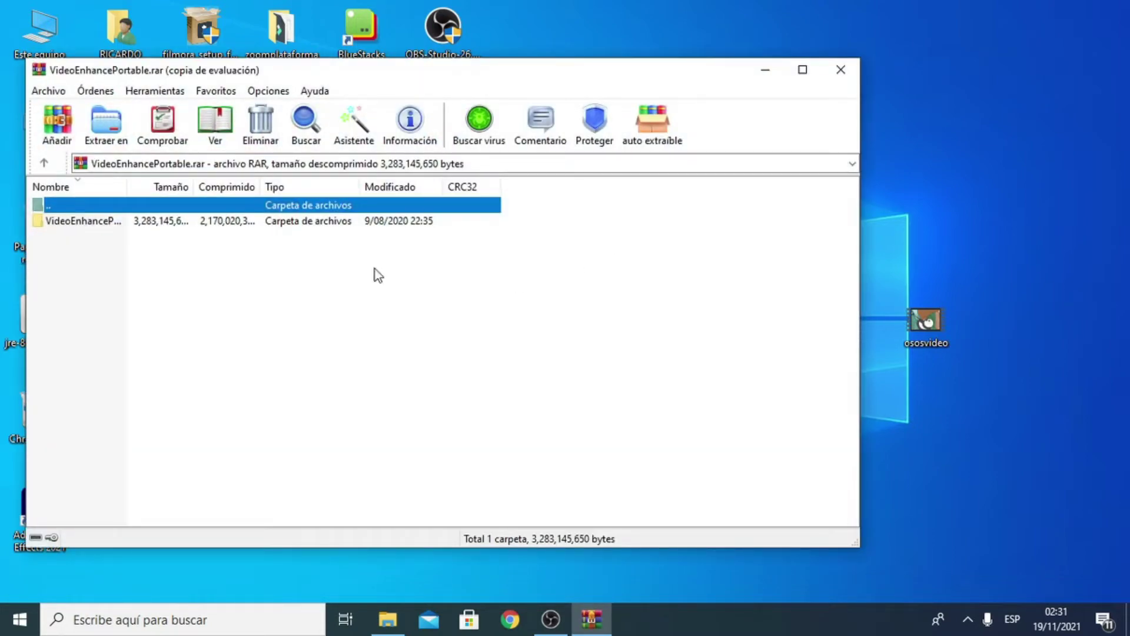
pyautogui.click(103, 225)
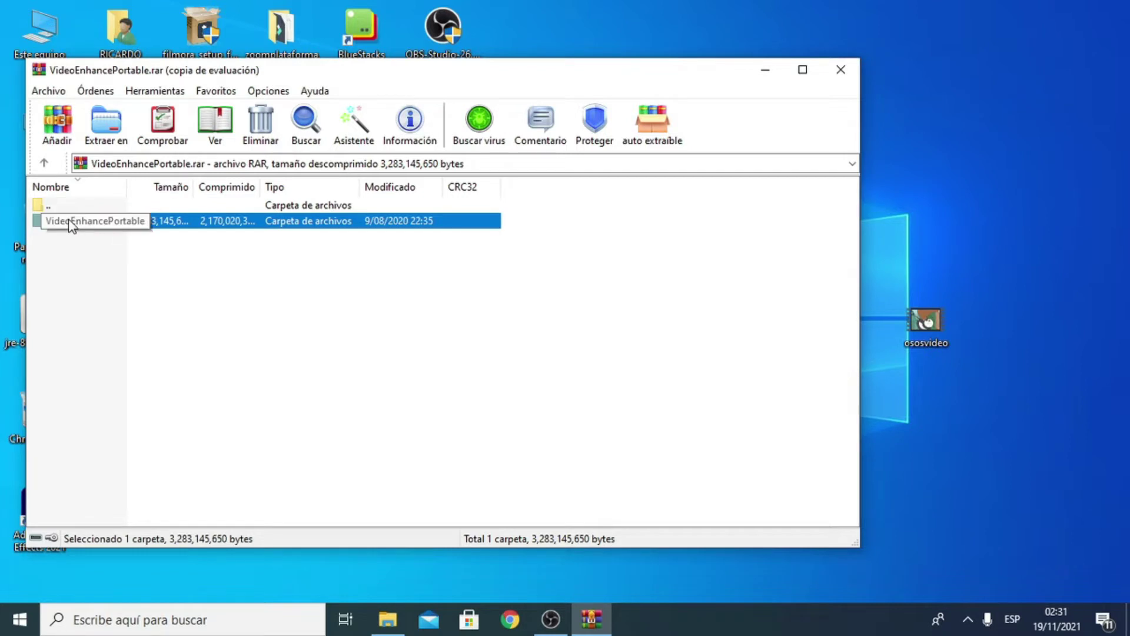
pyautogui.doubleClick(104, 225)
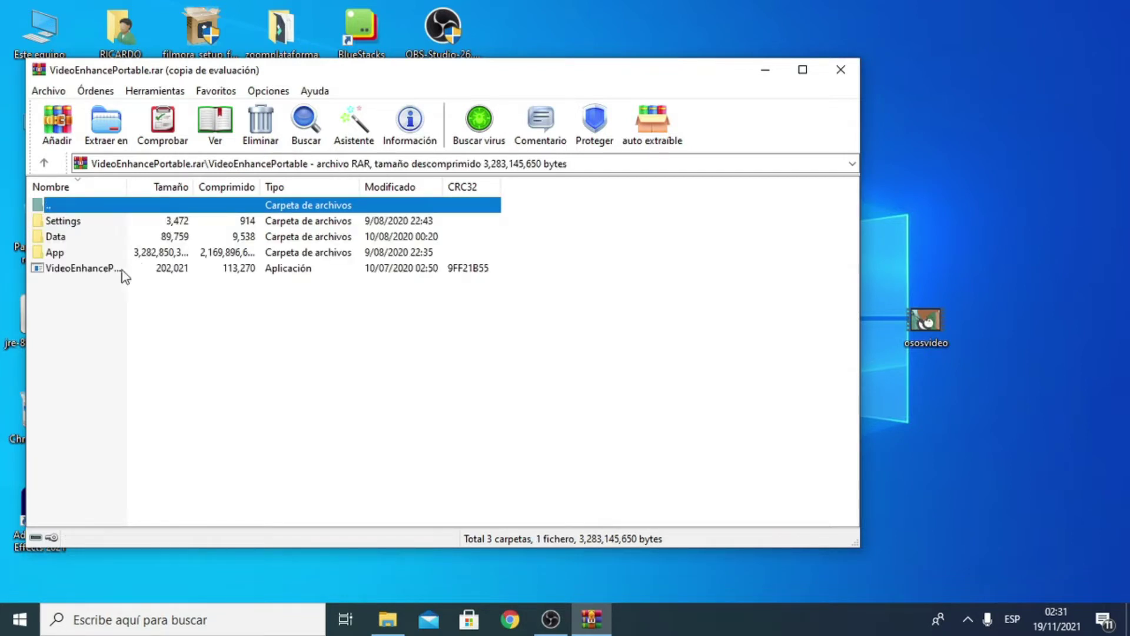
pyautogui.click(86, 271)
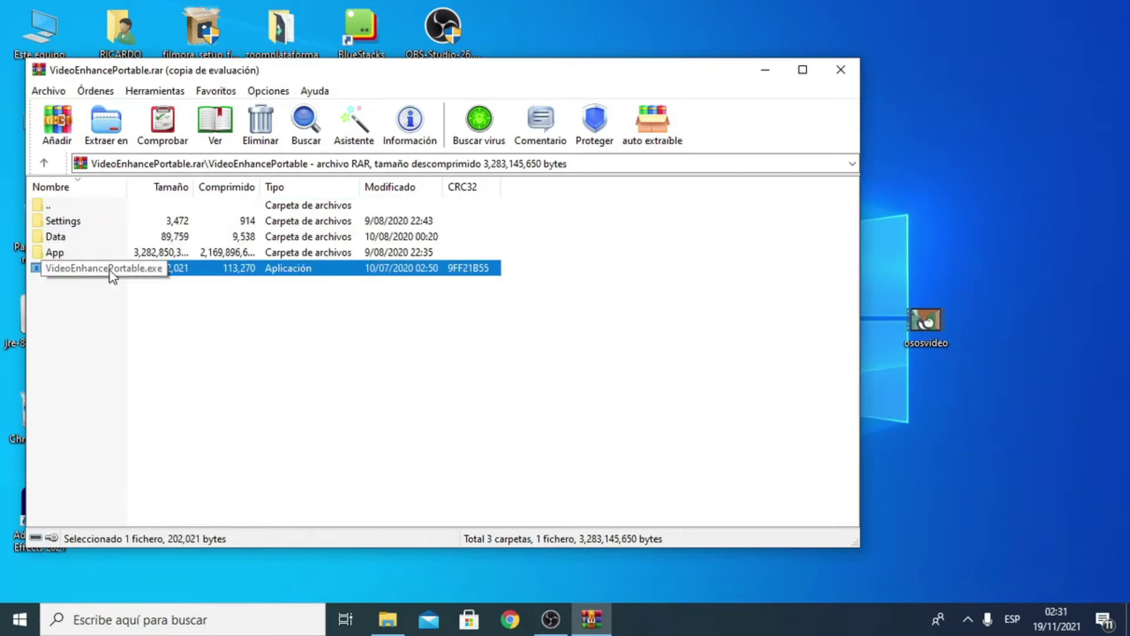
pyautogui.doubleClick(112, 272)
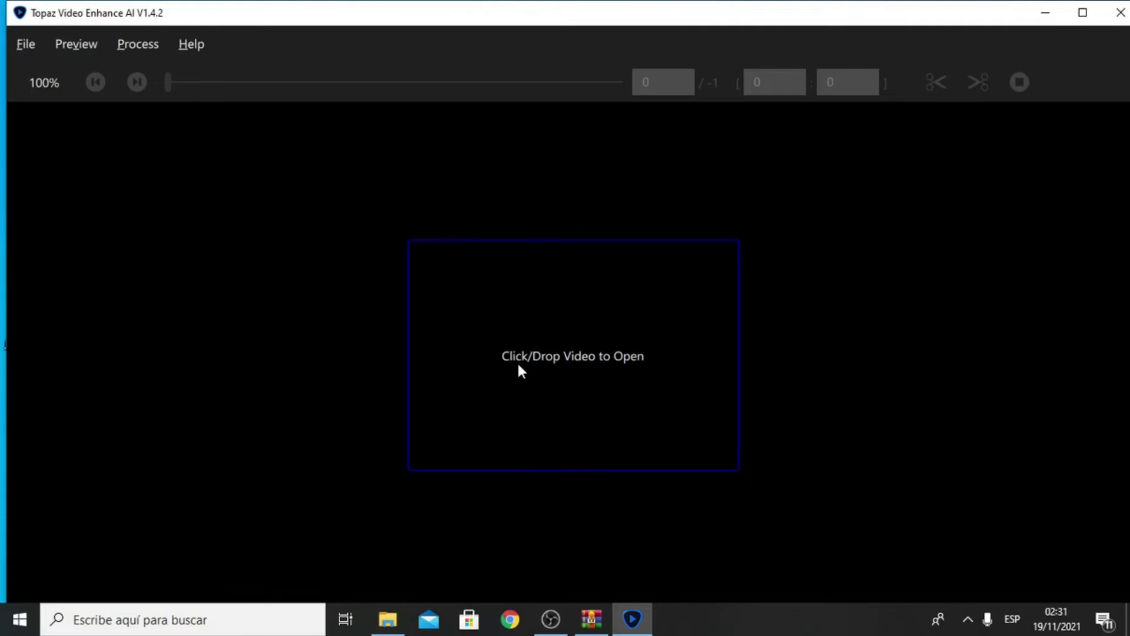
# Step: Drop the ososvideo clip from the desktop into the Topaz window
pyautogui.click(1043, 13)
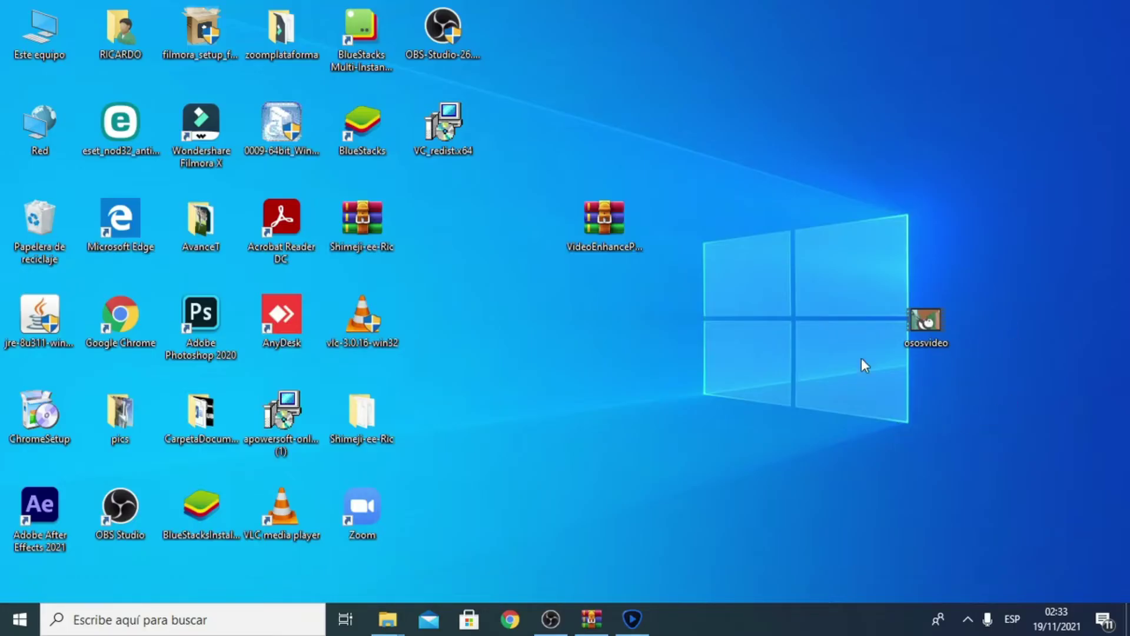
pyautogui.click(631, 619)
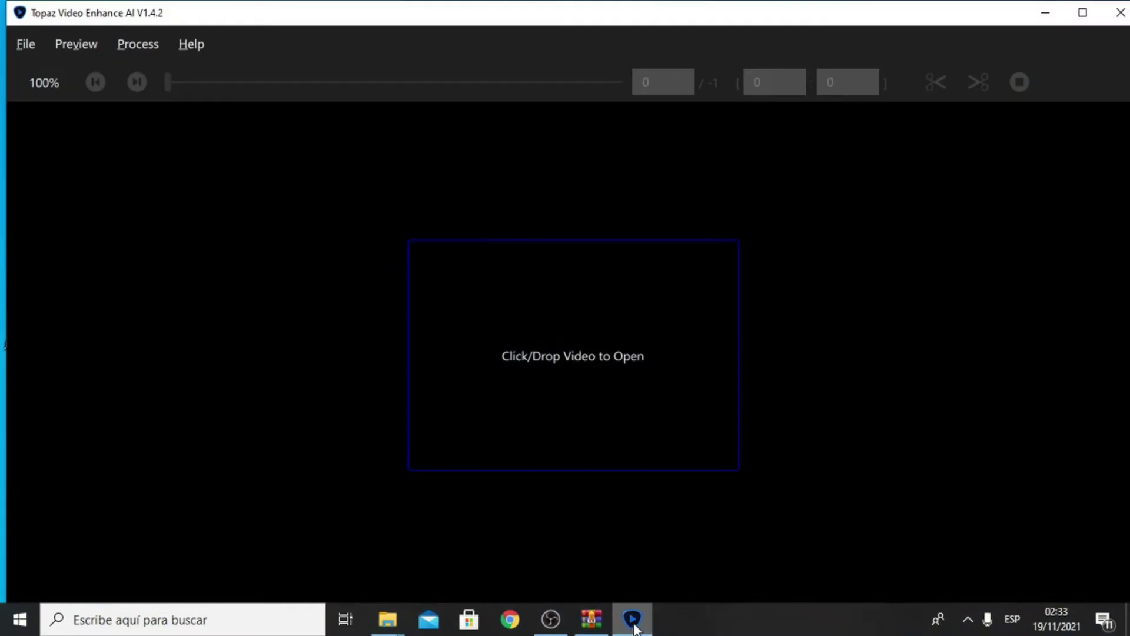
pyautogui.moveTo(984, 21); pyautogui.dragTo(681, 27)
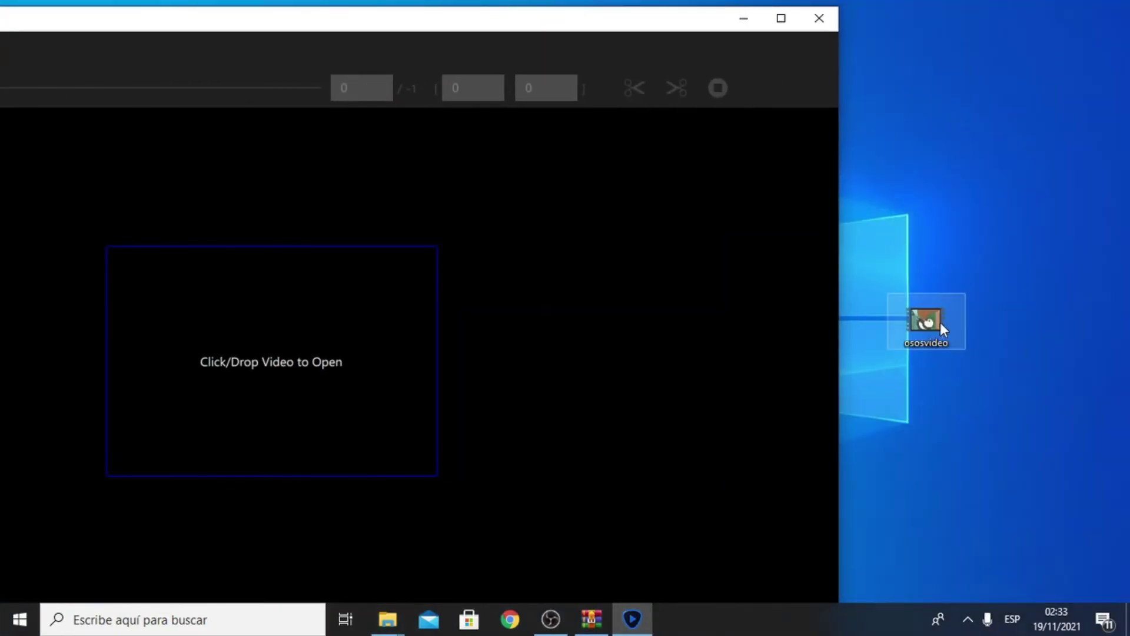
pyautogui.moveTo(934, 322)
pyautogui.mouseDown()
pyautogui.moveTo(339, 365)
pyautogui.moveTo(461, 310)
pyautogui.mouseUp()
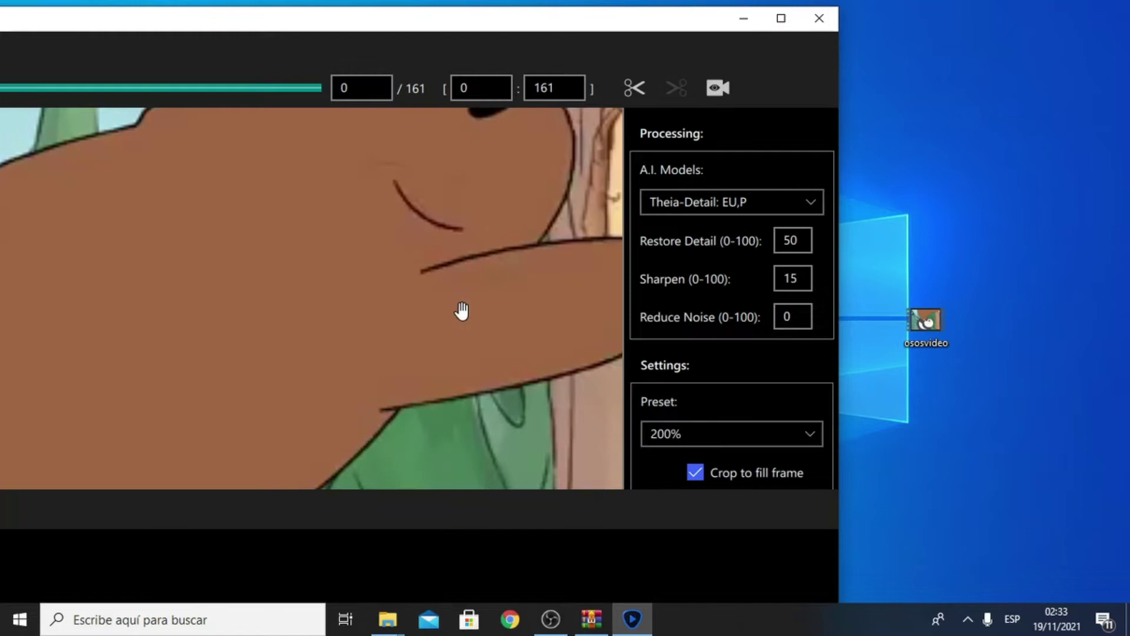
# Step: Maximize the Topaz window and zoom the preview in and out
pyautogui.click(782, 18)
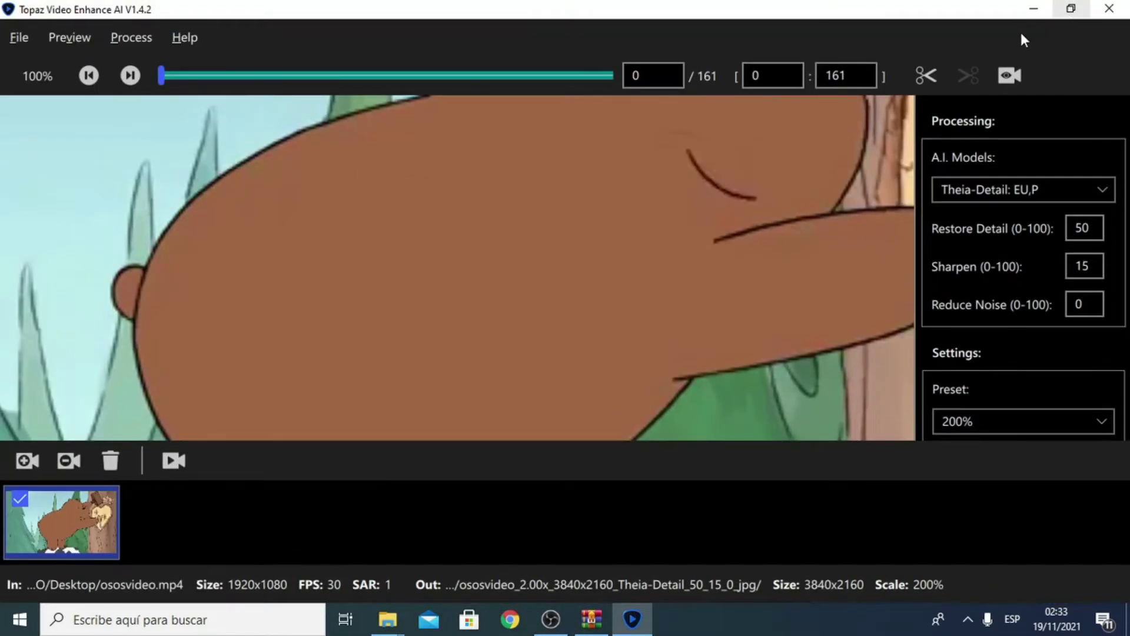
pyautogui.scroll(1, 554, 273)
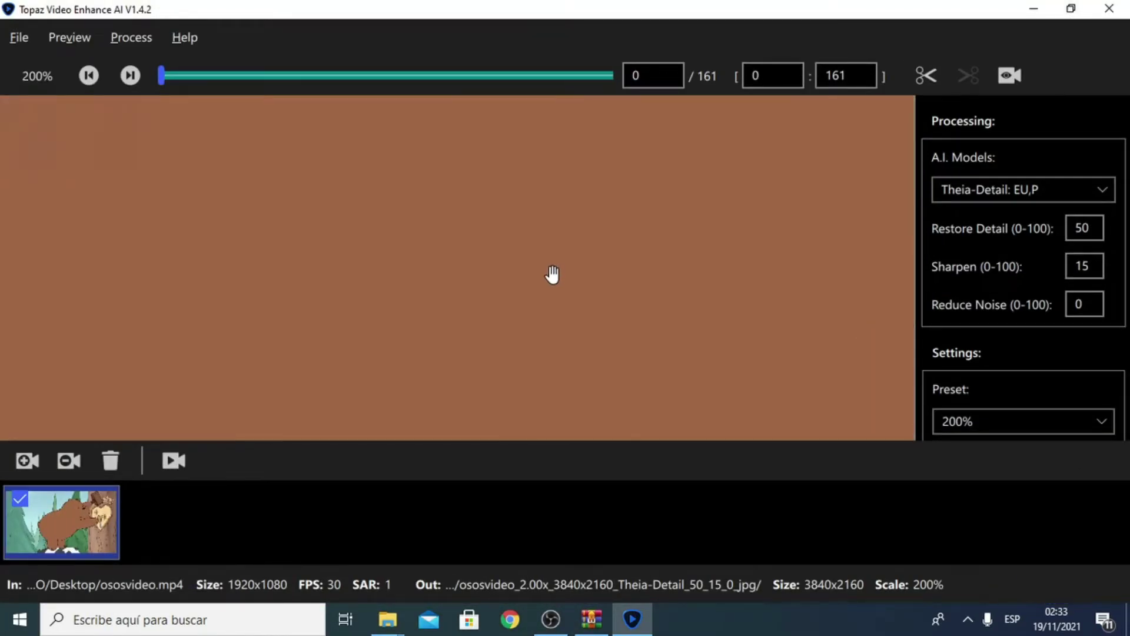
pyautogui.scroll(-3, 551, 273)
pyautogui.scroll(2, 550, 274)
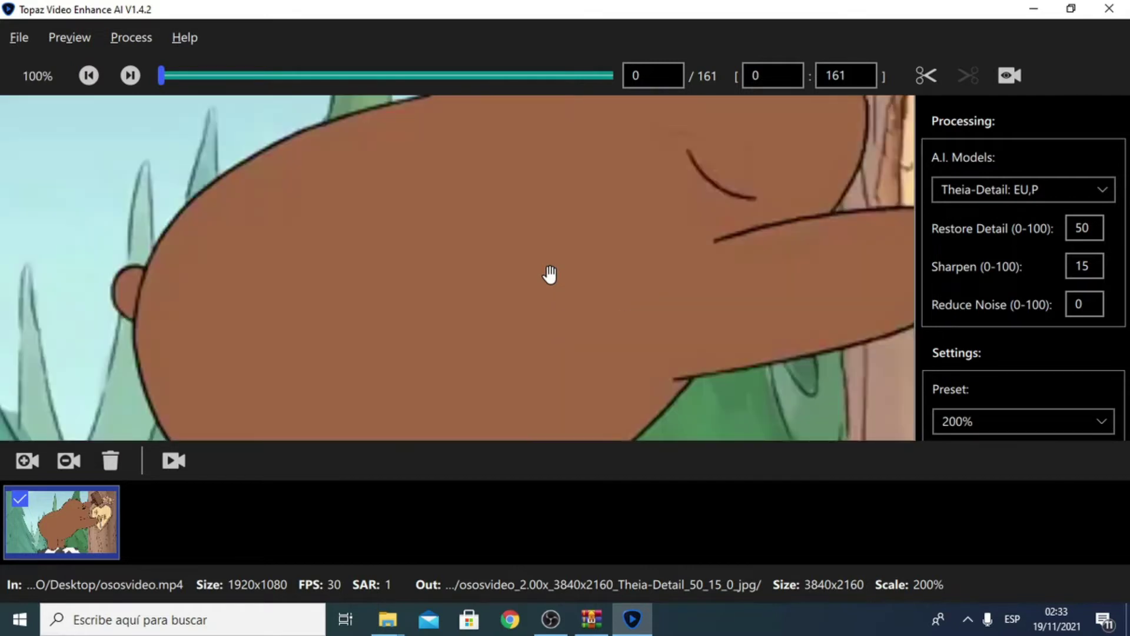
pyautogui.scroll(1, 549, 273)
pyautogui.scroll(-3, 550, 273)
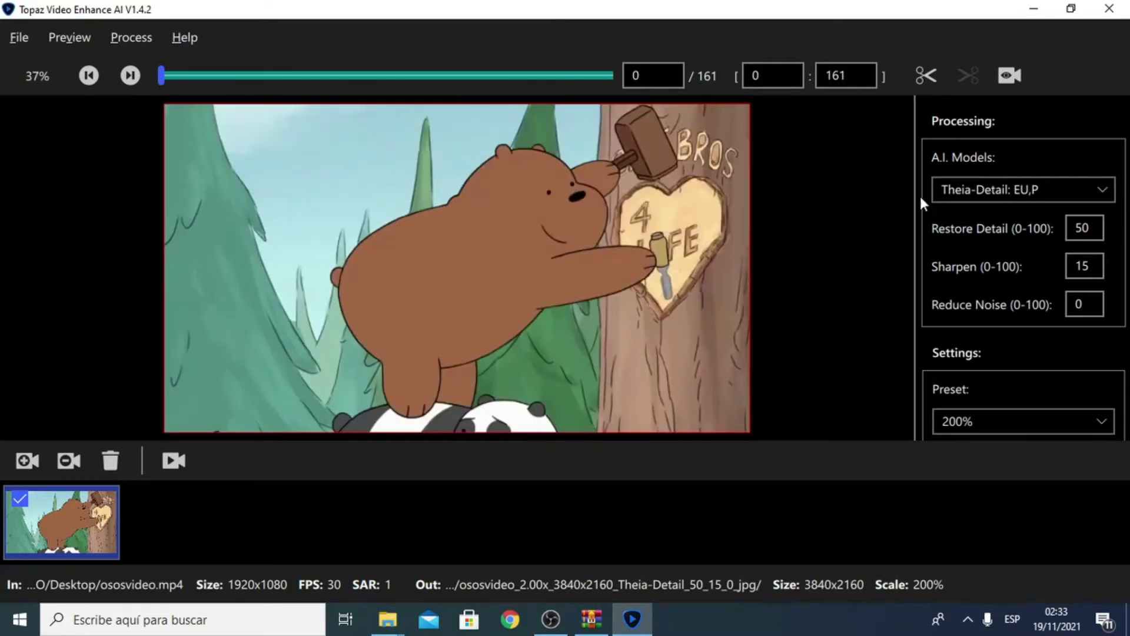
# Step: Choose the Gaia-CG A.I. model and the HD (1920x1080) output preset
pyautogui.click(1084, 187)
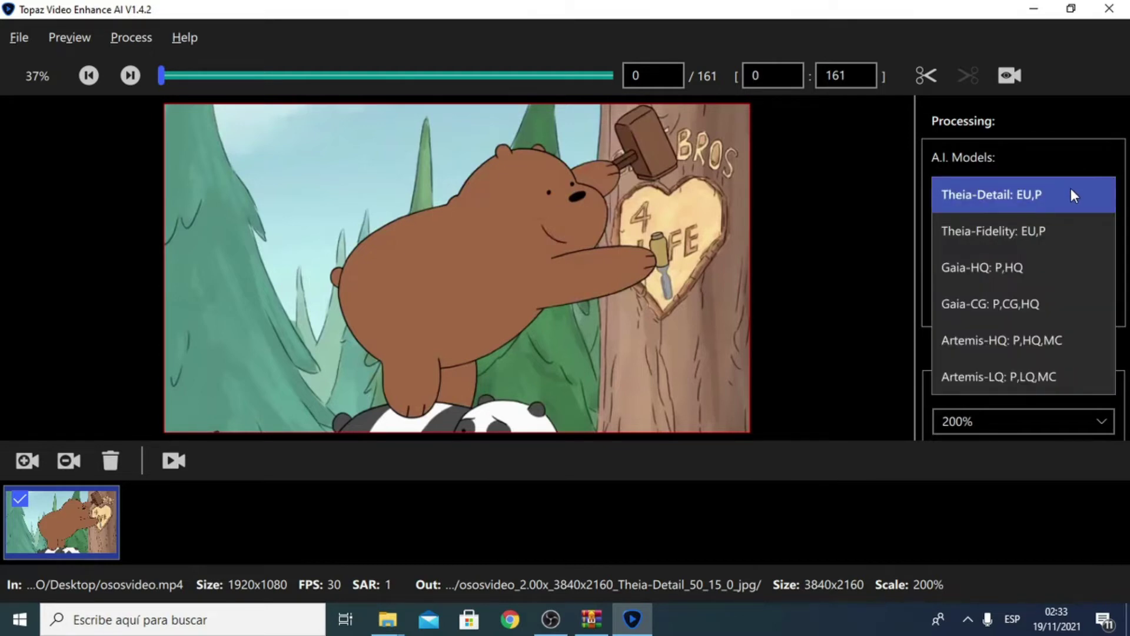
pyautogui.moveTo(1034, 316)
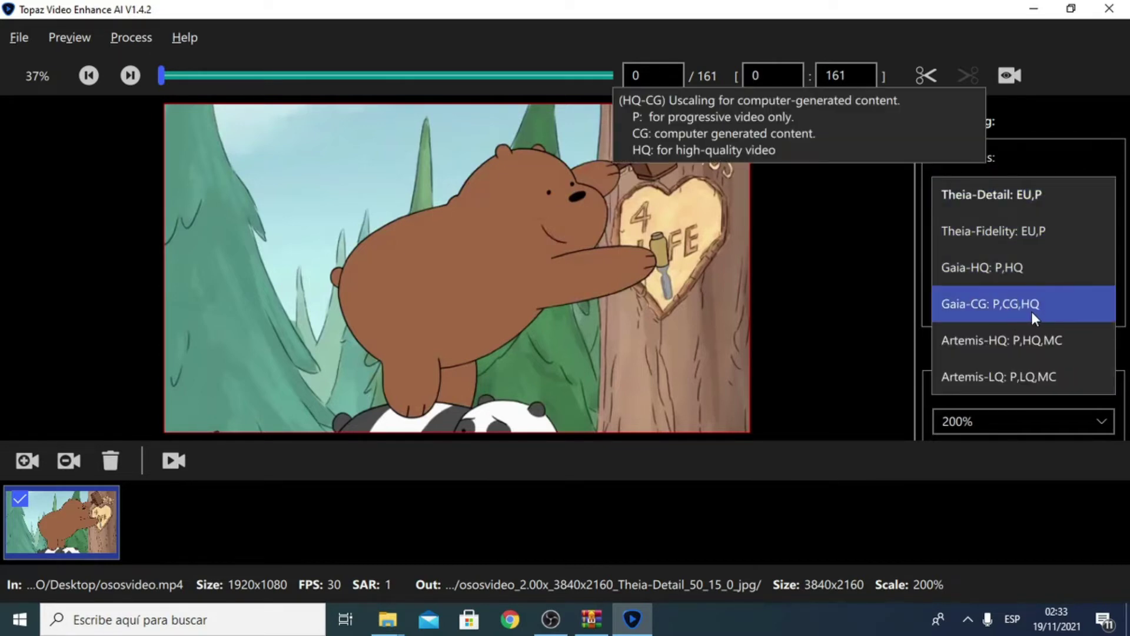
pyautogui.click(1023, 305)
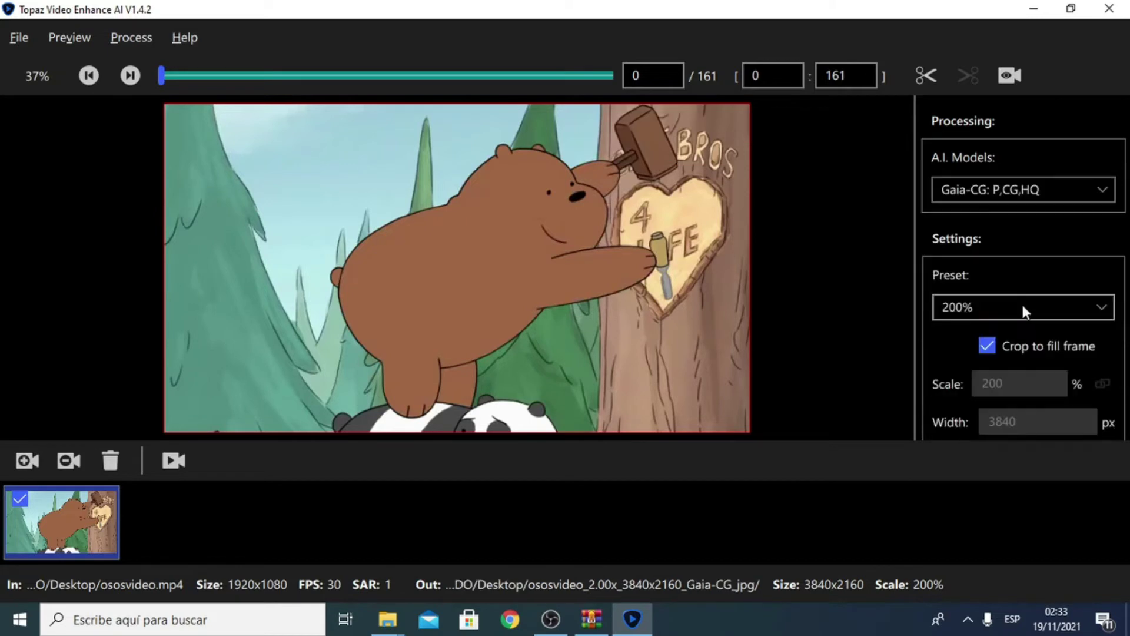
pyautogui.click(1102, 308)
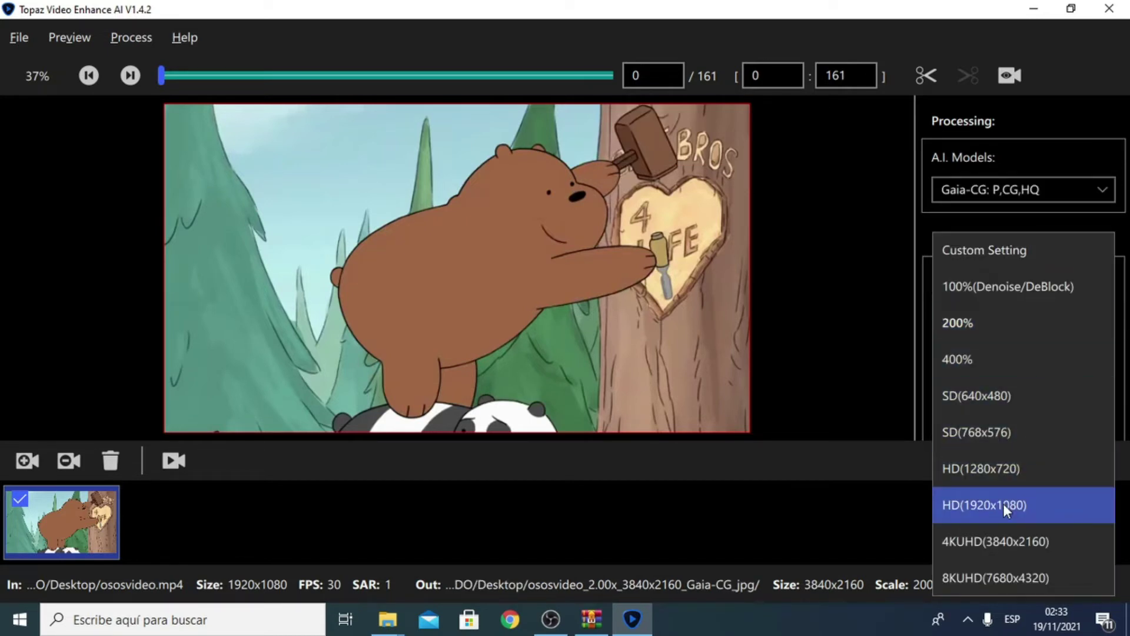
pyautogui.click(1037, 503)
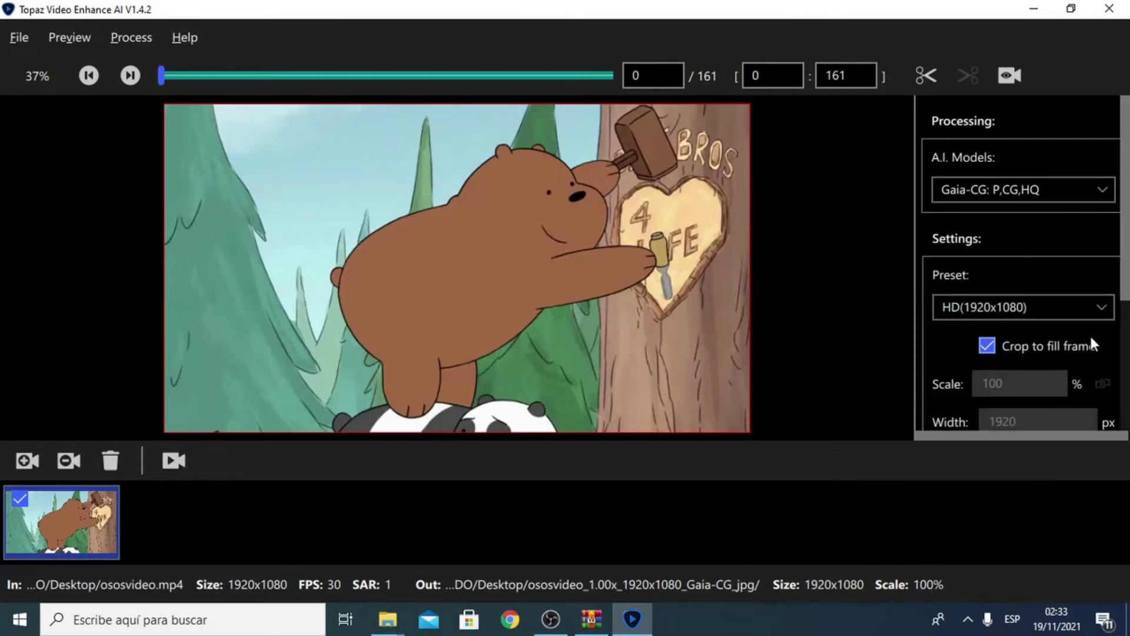
# Step: Set the output format to MP4 (mpeg4 video)
pyautogui.scroll(-2, 1094, 333)
pyautogui.scroll(-4, 1095, 331)
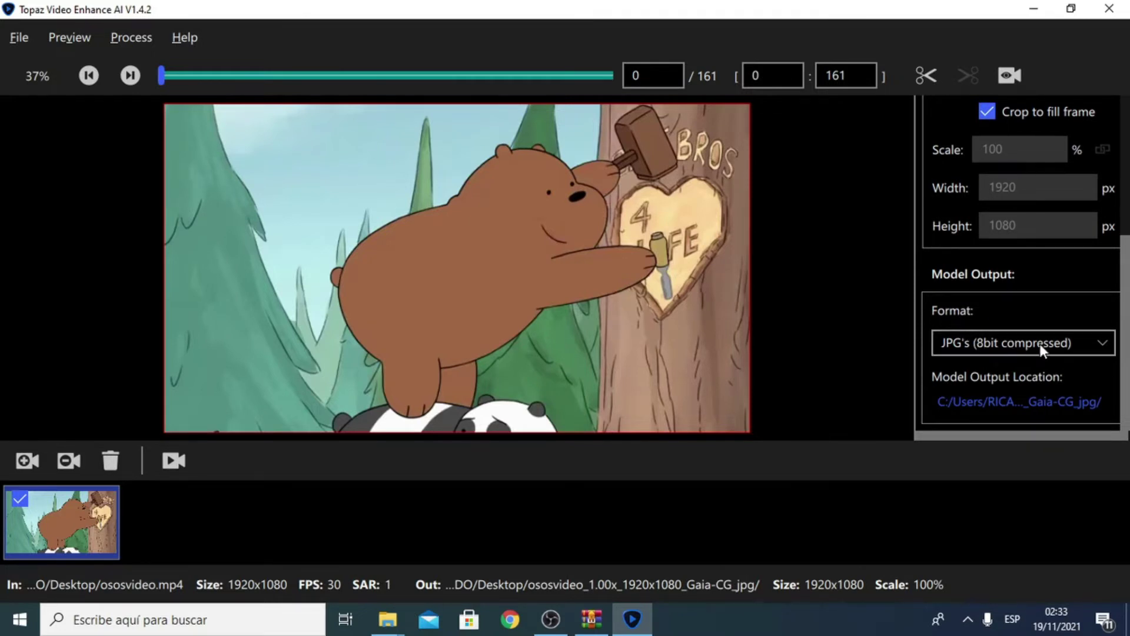
pyautogui.click(1073, 343)
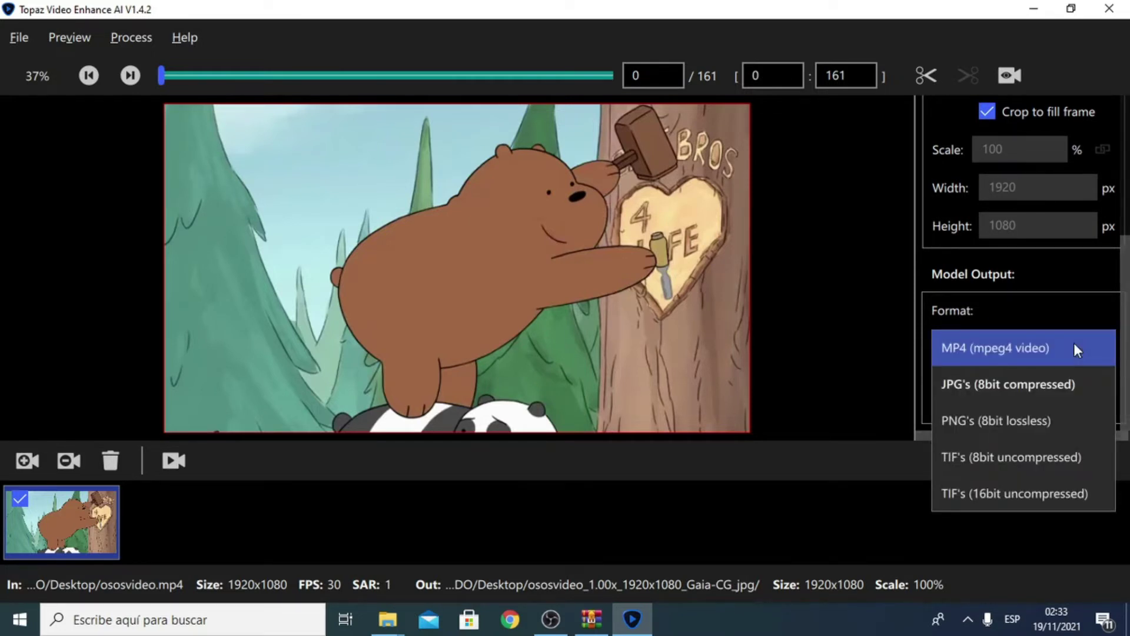
pyautogui.click(982, 352)
pyautogui.scroll(-1, 1071, 335)
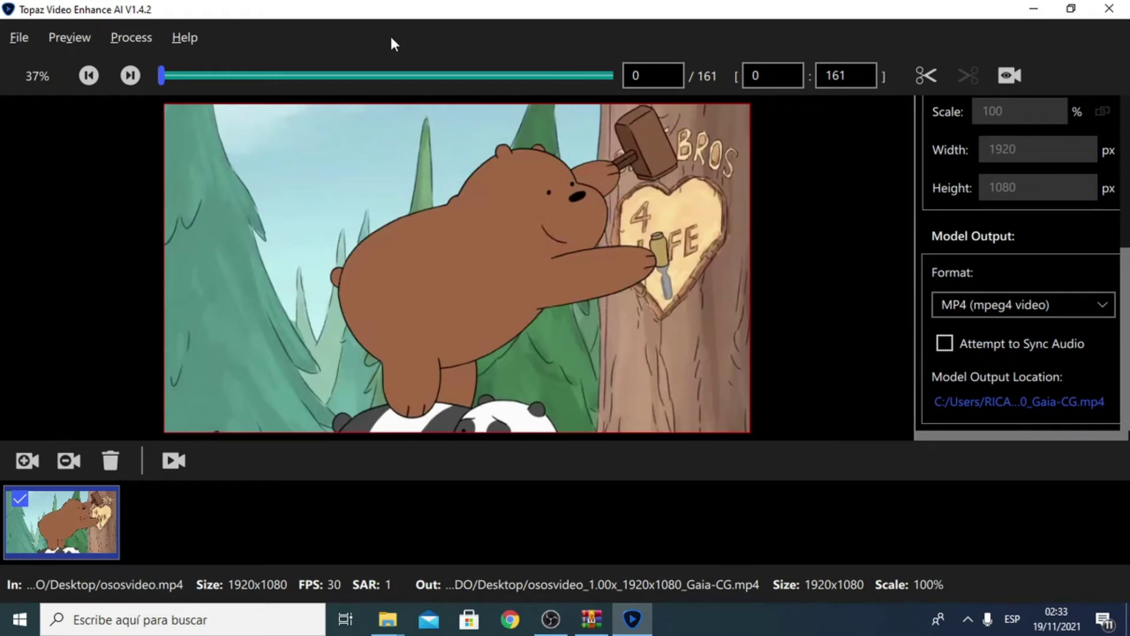
pyautogui.moveTo(165, 76)
pyautogui.mouseDown()
pyautogui.moveTo(245, 79)
pyautogui.moveTo(206, 76)
pyautogui.mouseUp()
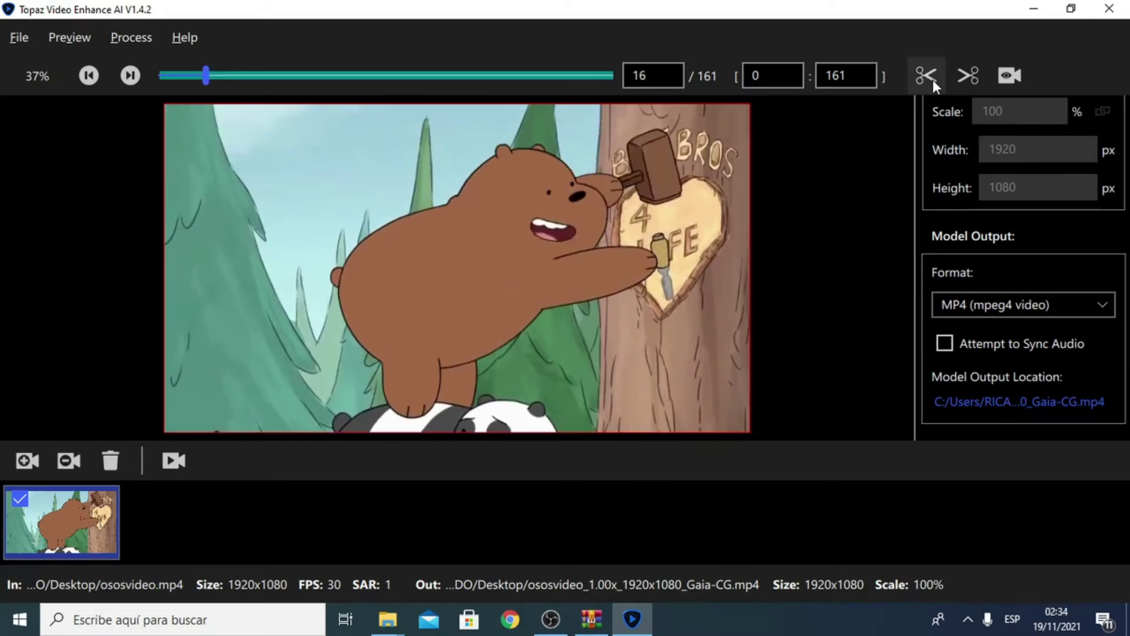
pyautogui.click(542, 76)
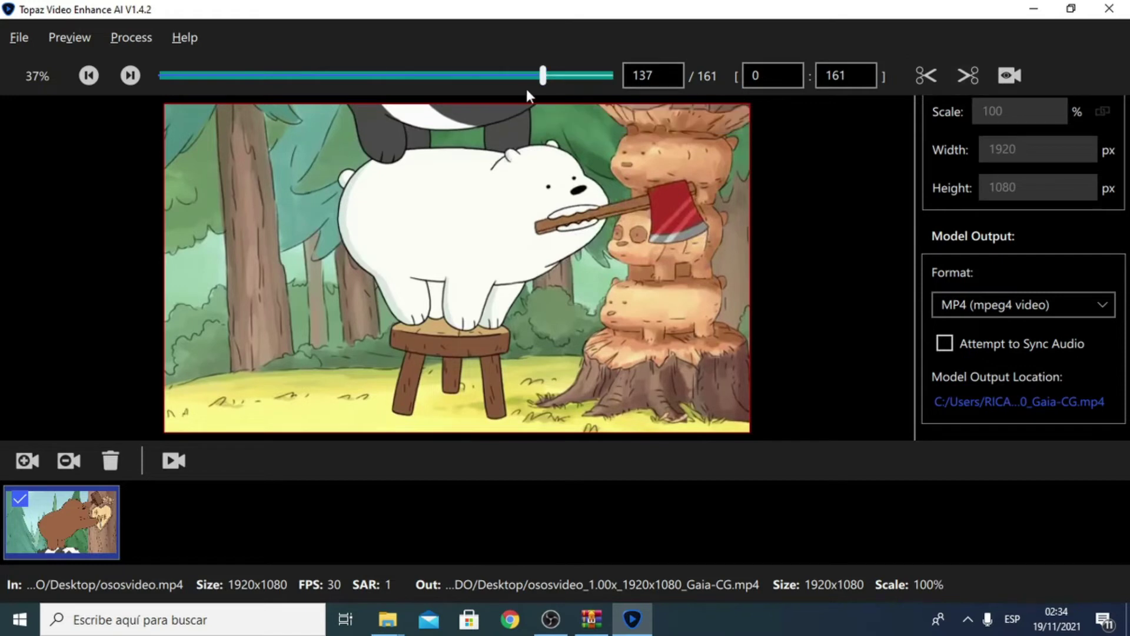
pyautogui.click(159, 74)
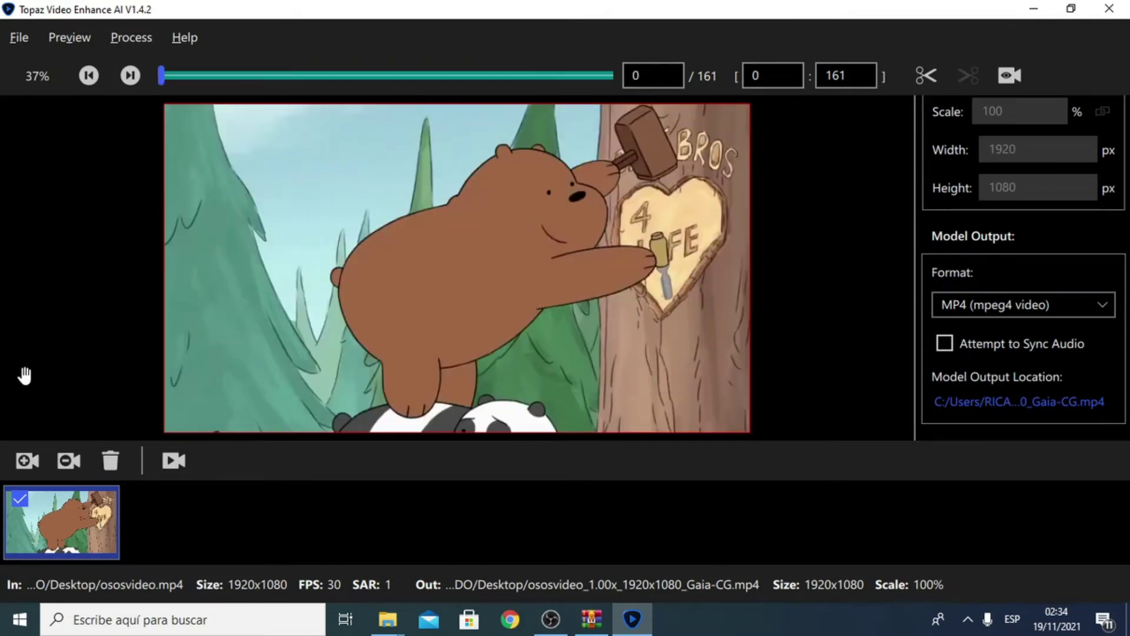
# Step: Start processing, then log in with the account password and dismiss the success message
pyautogui.click(172, 462)
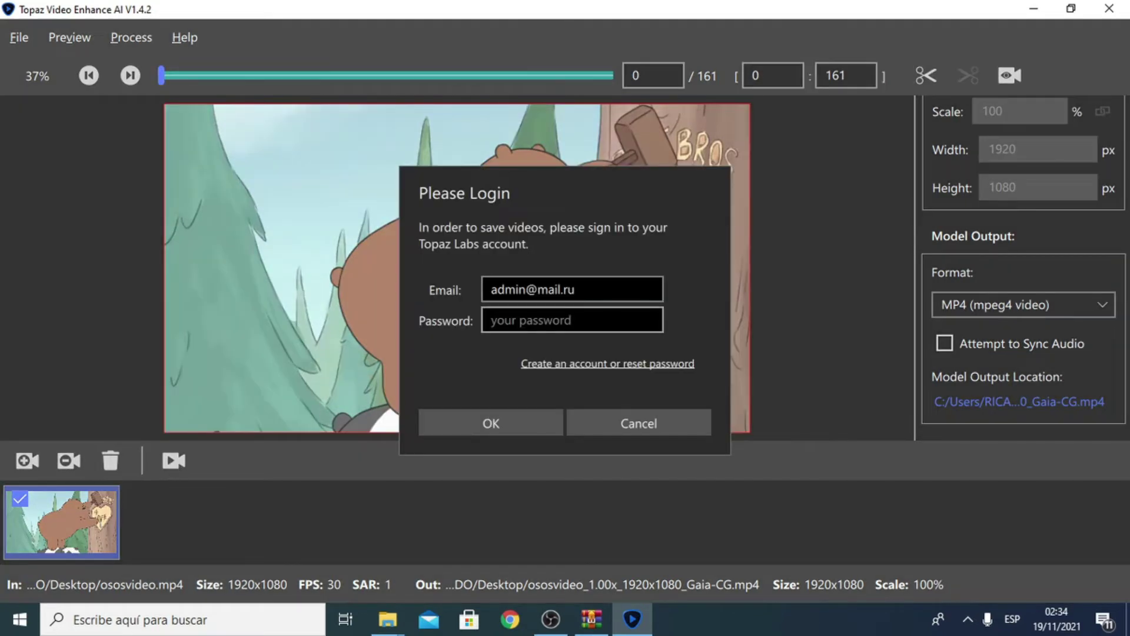
pyautogui.click(613, 331)
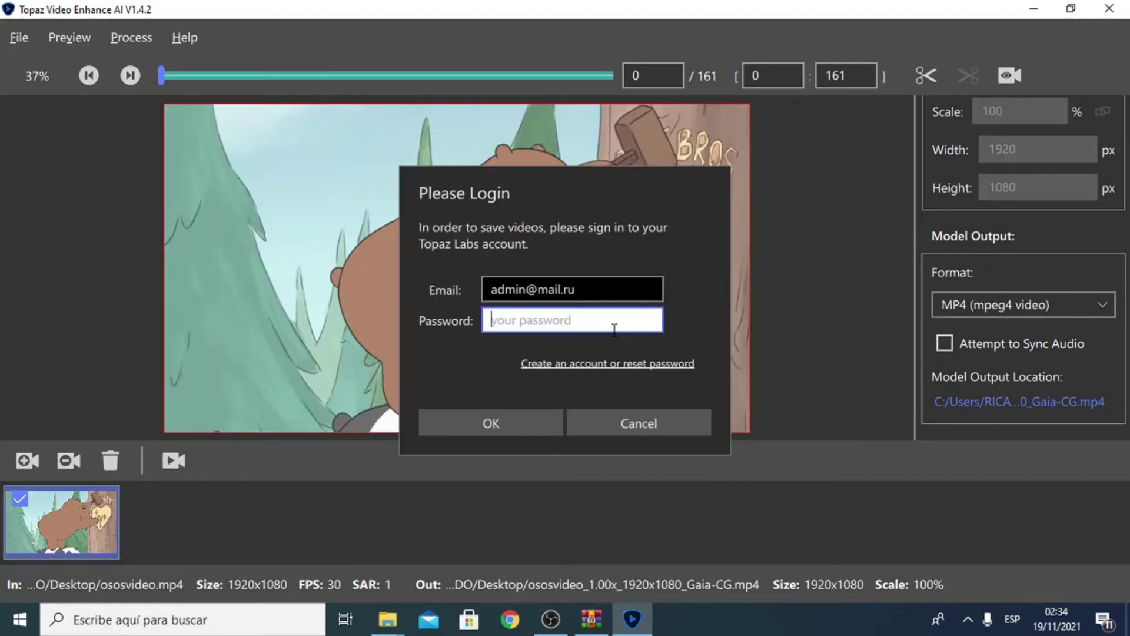
pyautogui.write('*****')
pyautogui.write('*')
pyautogui.click(507, 422)
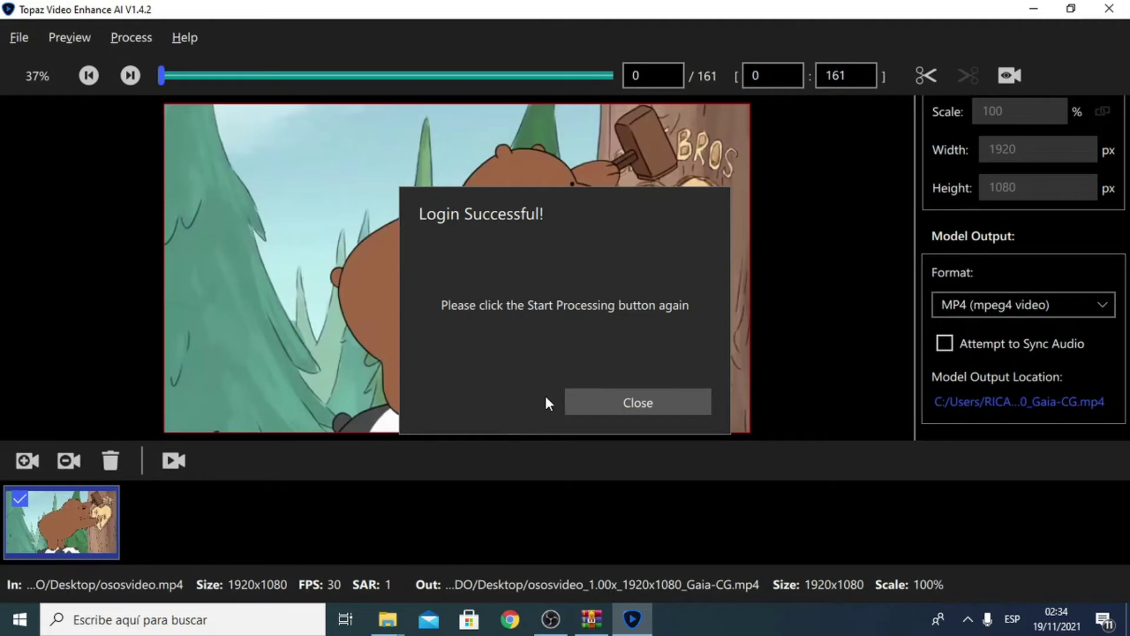
pyautogui.click(643, 403)
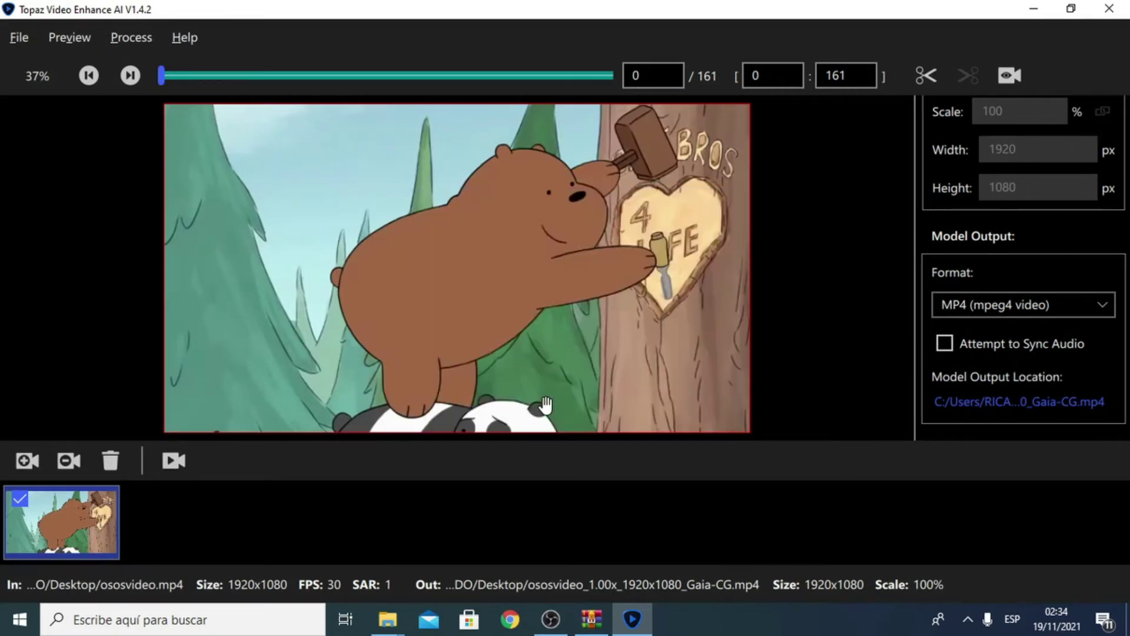
# Step: Start batch processing the ososvideo job and recentre the bear in both preview panes
pyautogui.click(173, 461)
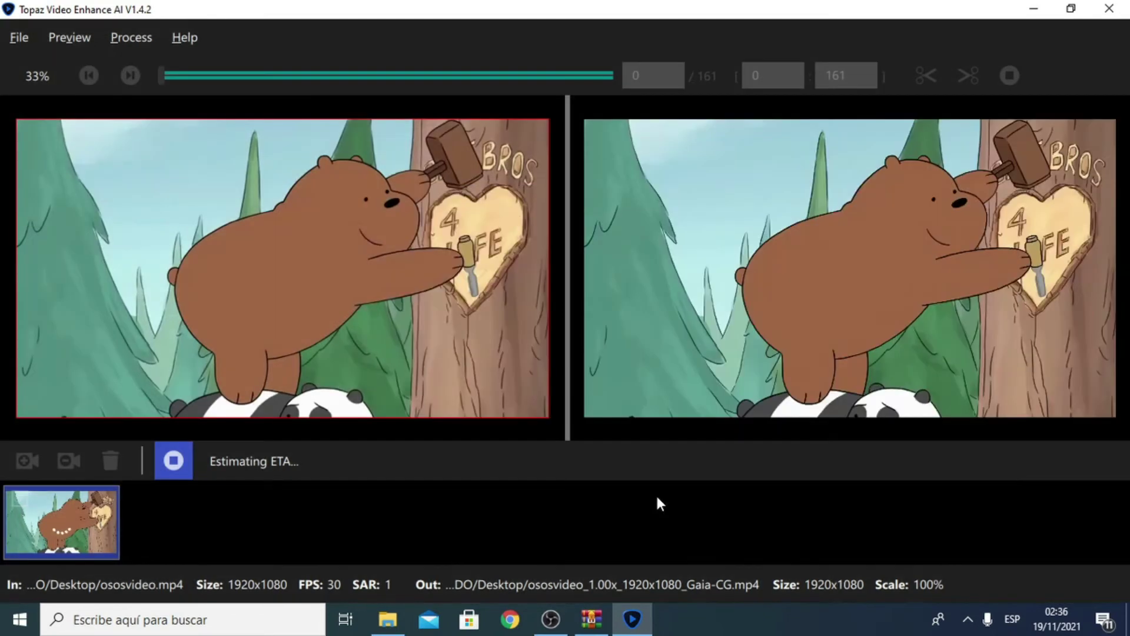
pyautogui.moveTo(511, 251); pyautogui.dragTo(429, 288)
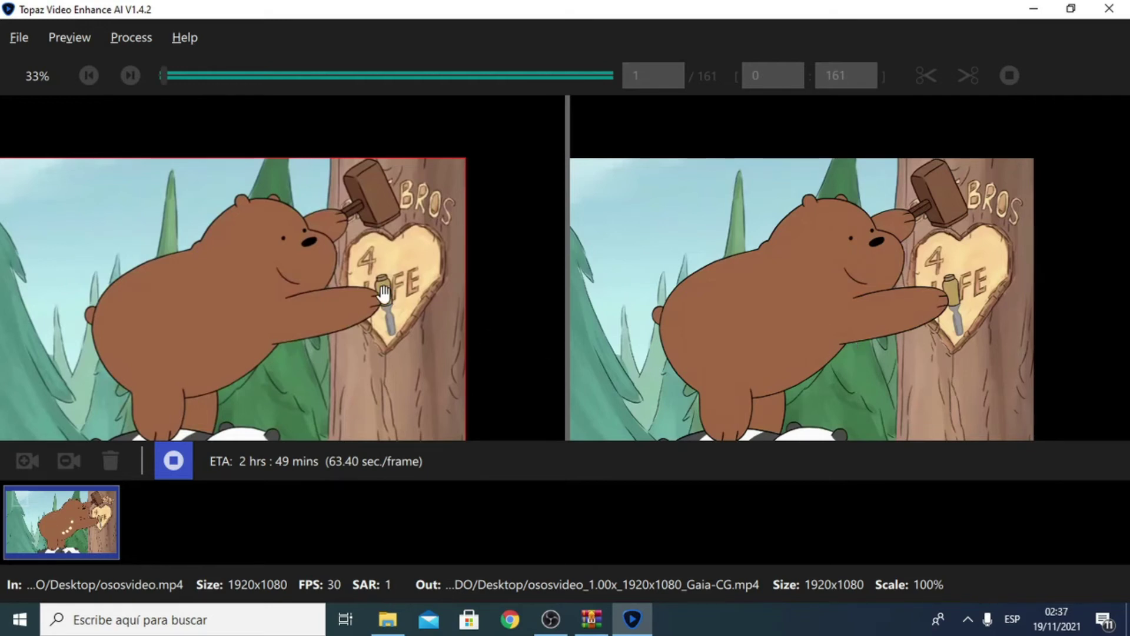
pyautogui.scroll(1, 377, 293)
pyautogui.scroll(1, 377, 293)
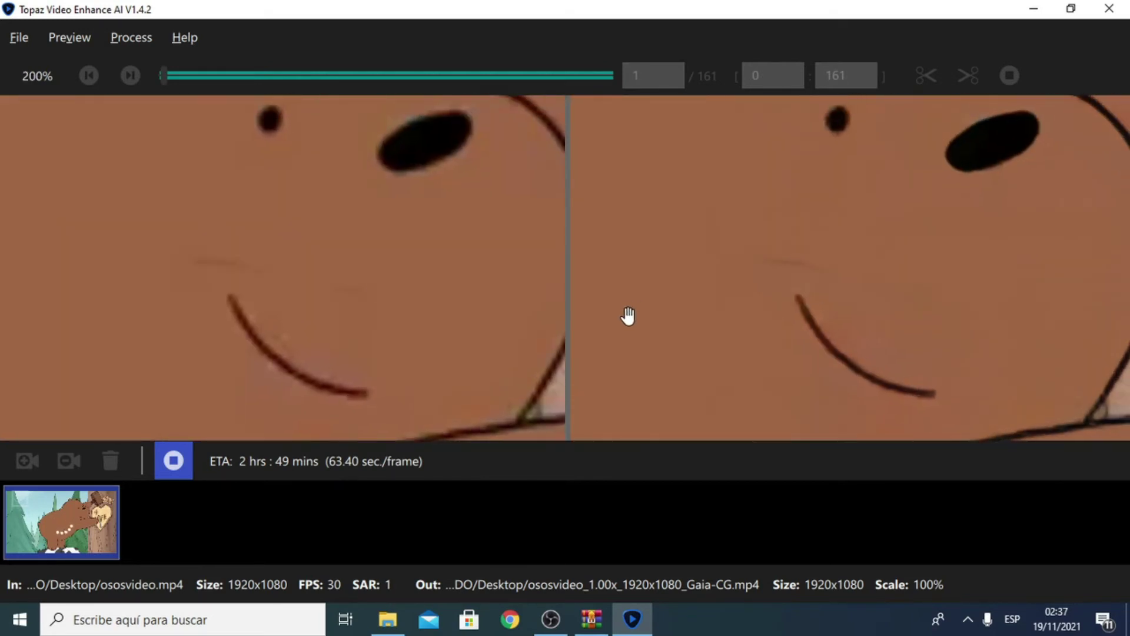
pyautogui.moveTo(628, 316); pyautogui.dragTo(583, 361)
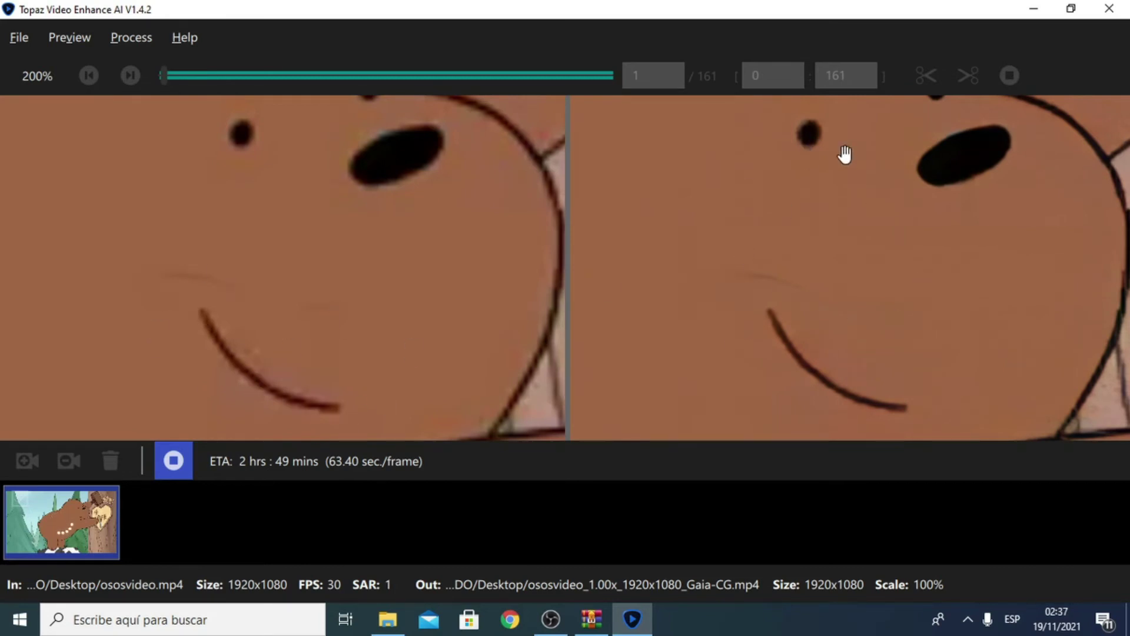
pyautogui.scroll(-1, 607, 268)
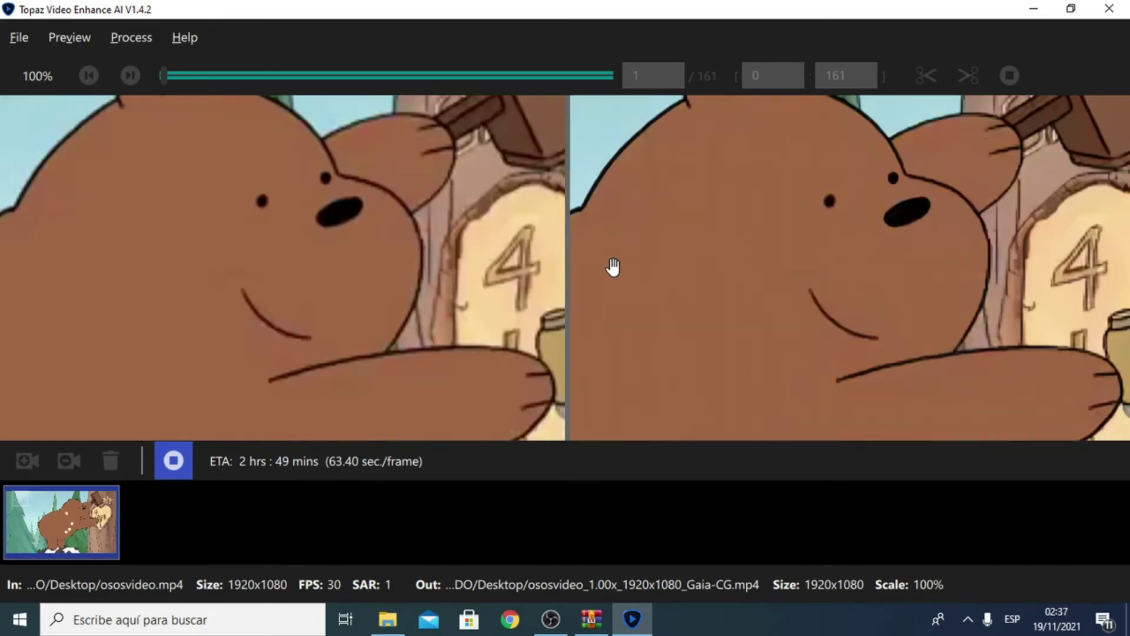
pyautogui.scroll(1, 611, 283)
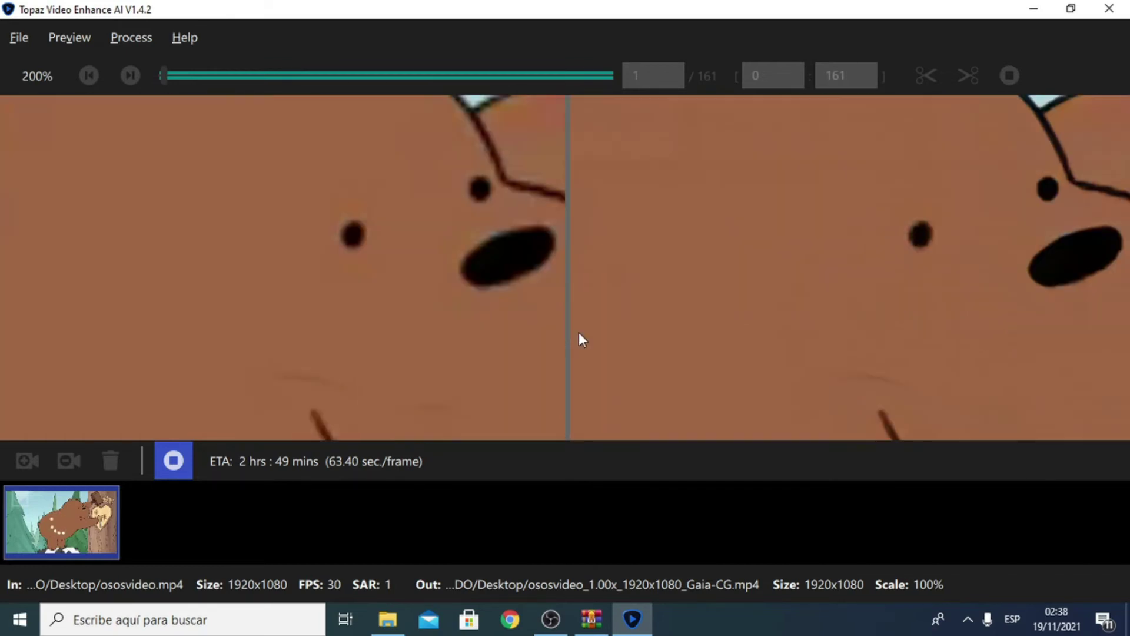
pyautogui.scroll(-3, 652, 332)
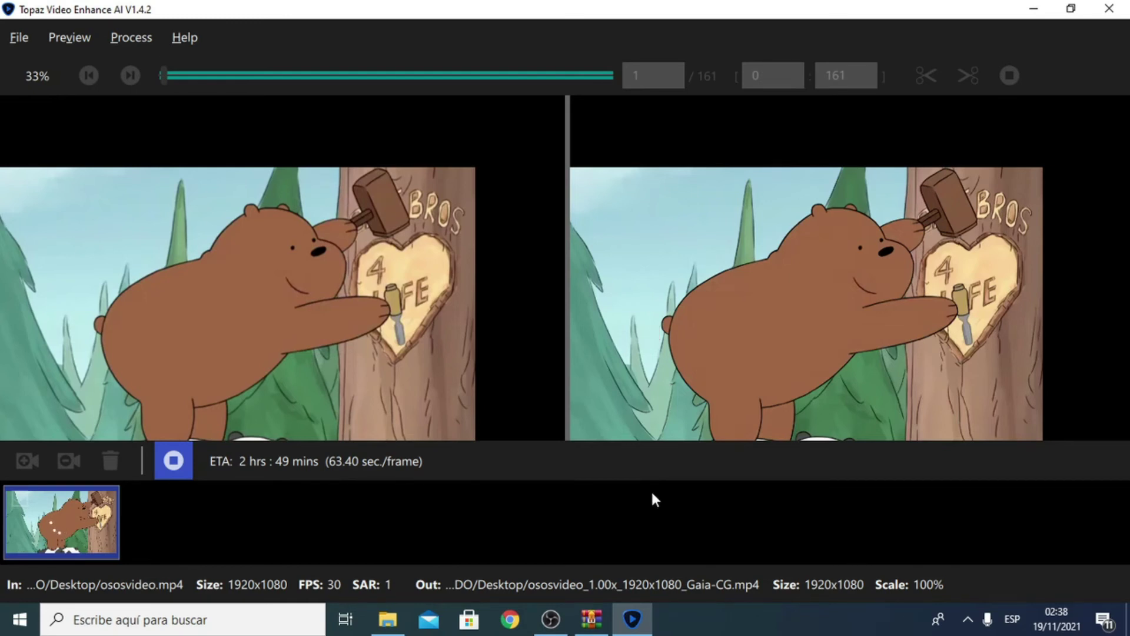
# Step: Play ososvideo and ososvideo2, pausing each at the panda scene, then return to Topaz
pyautogui.click(632, 618)
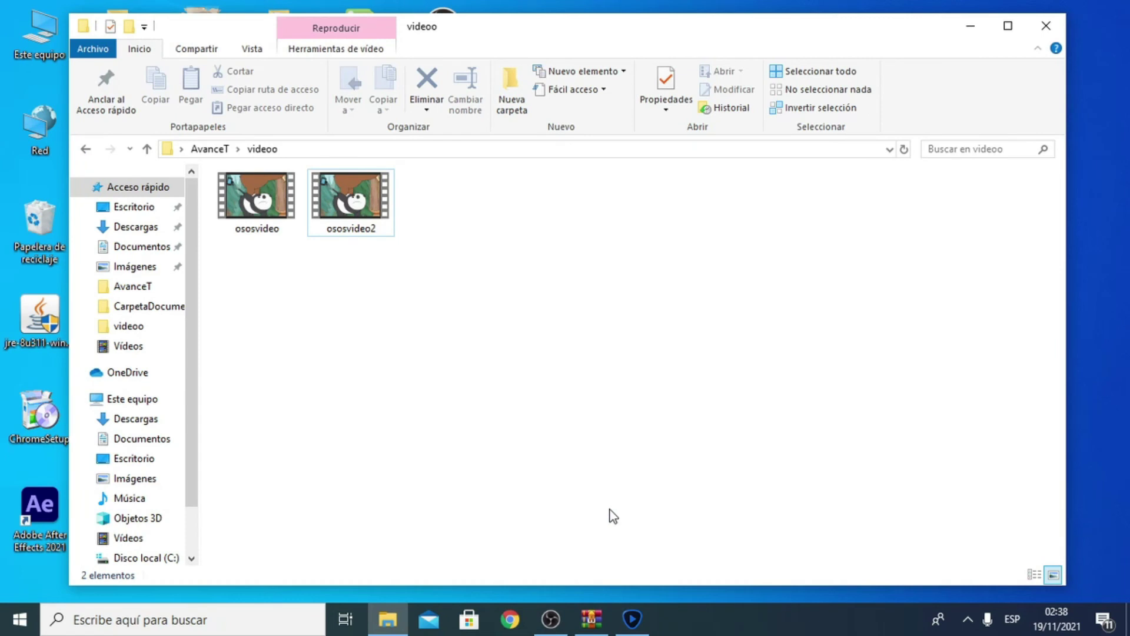
pyautogui.doubleClick(277, 227)
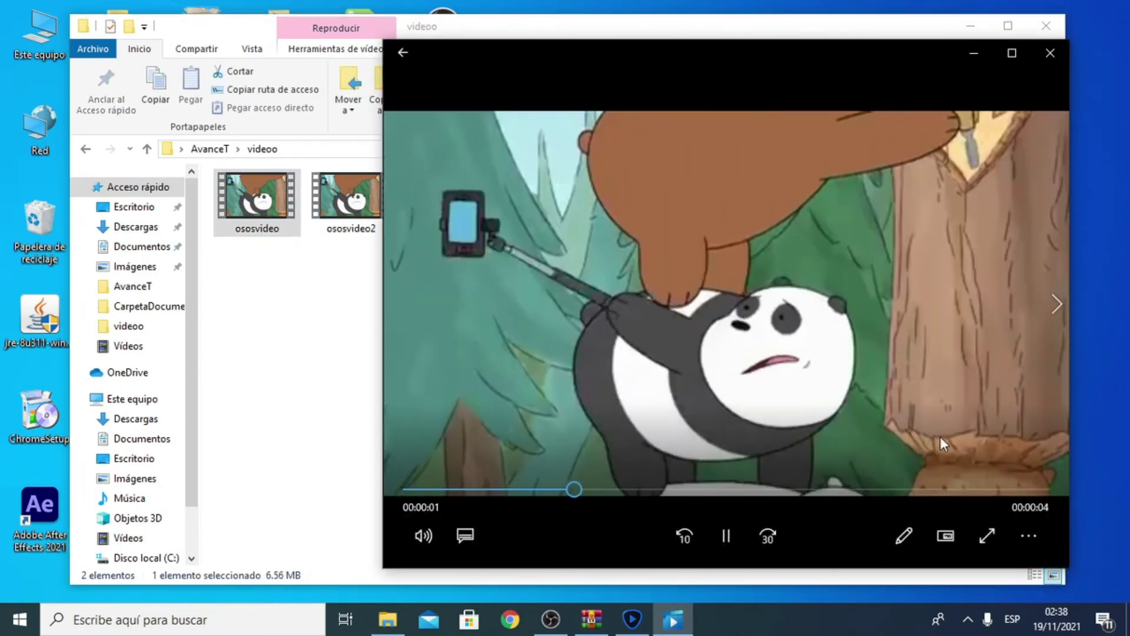
pyautogui.click(726, 535)
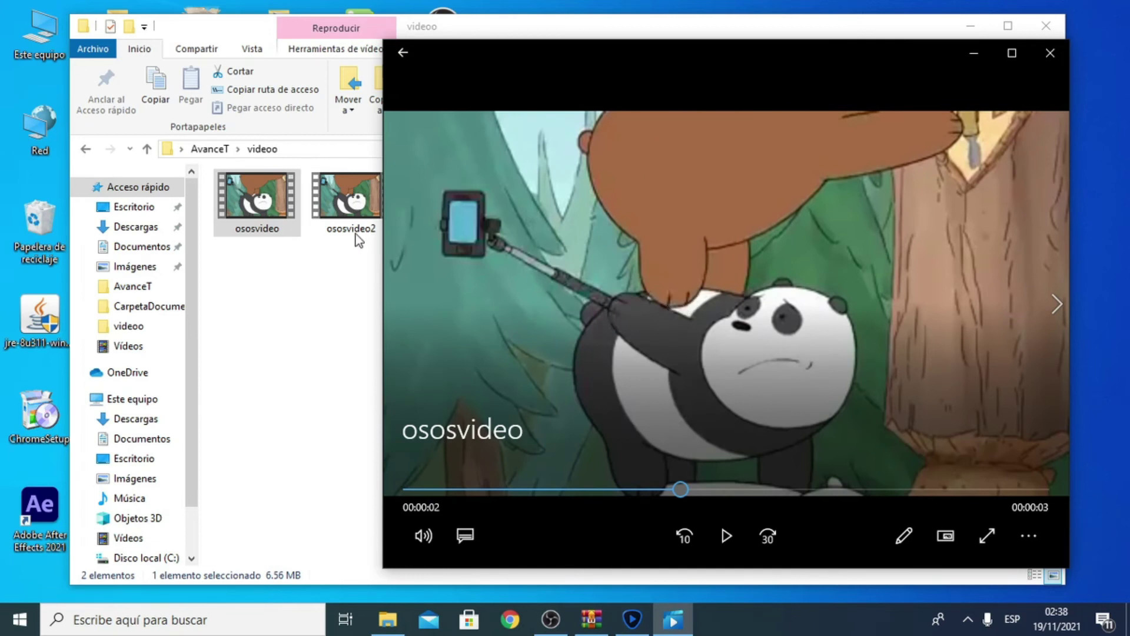
pyautogui.doubleClick(331, 207)
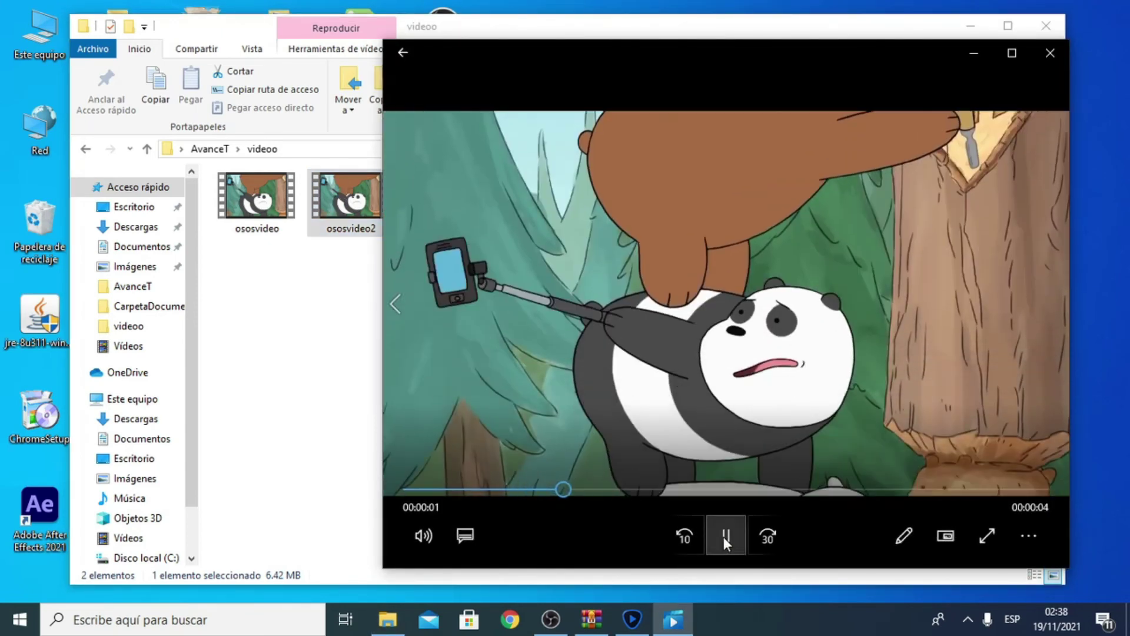
pyautogui.click(724, 538)
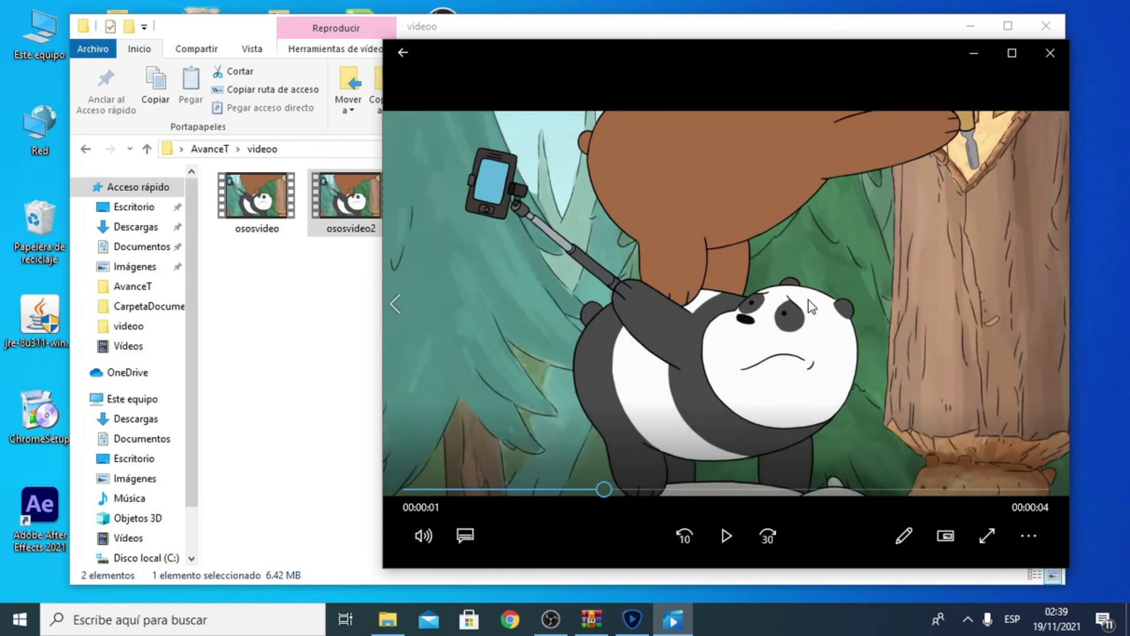
pyautogui.click(630, 621)
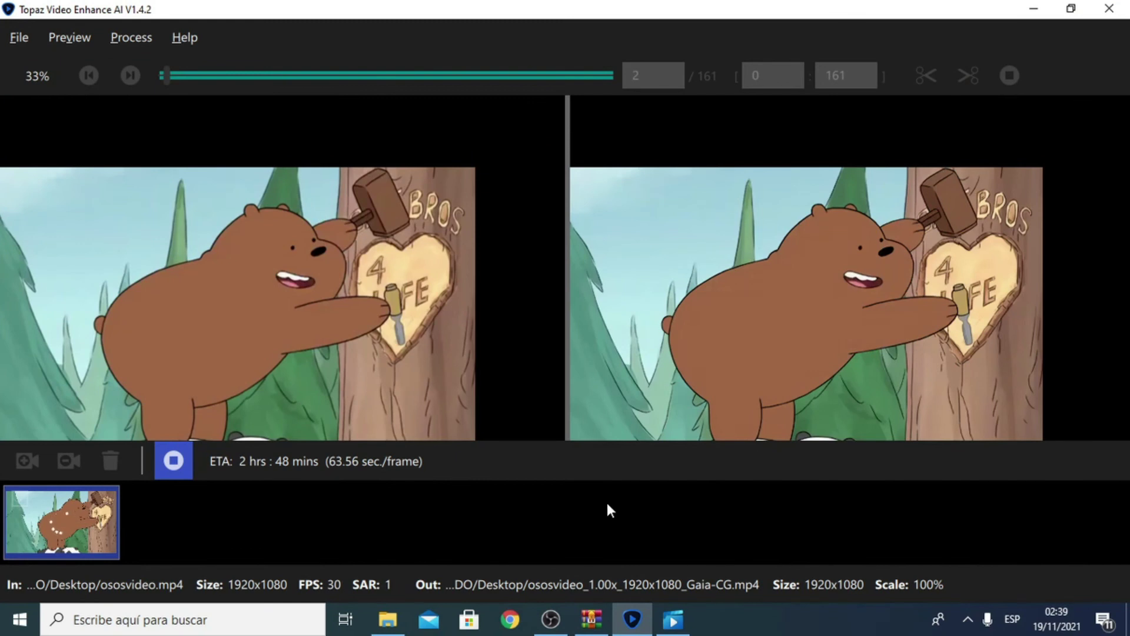